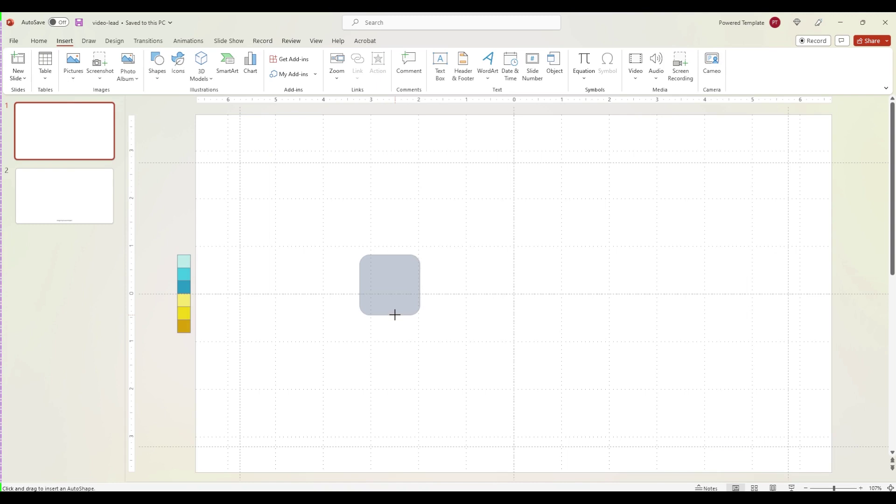
- Draw a 1.56-inch rounded rectangle on slide 1 as the first letter tile
left_click_drag(394, 314, 399, 329)
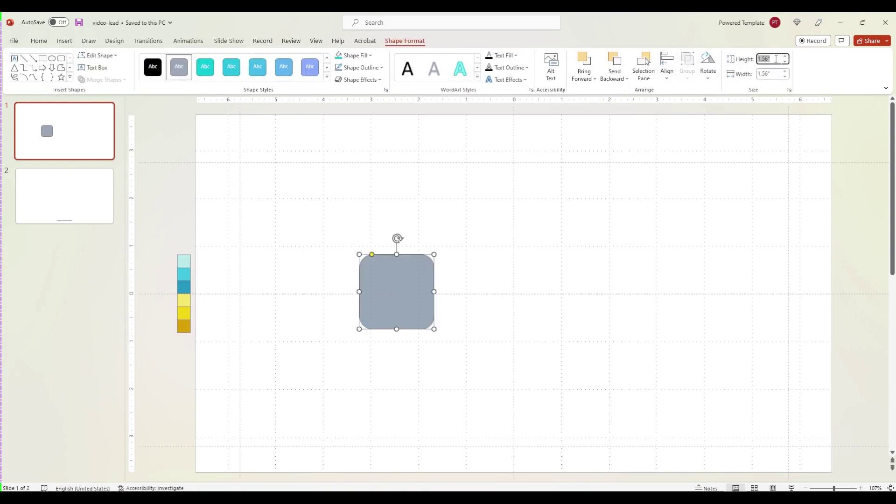
- Resize the tile to a 1.77 by 1.77 inch square and make its corners less rounded
type("77")
key("Tab")
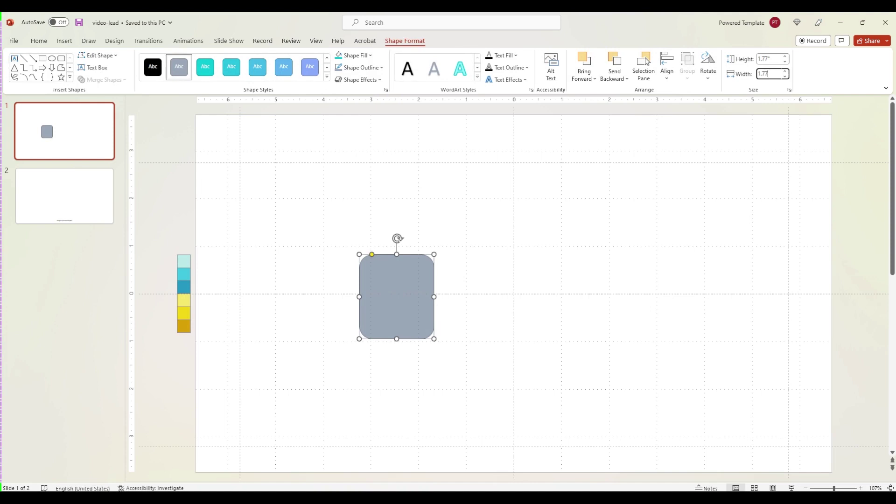
key("Return")
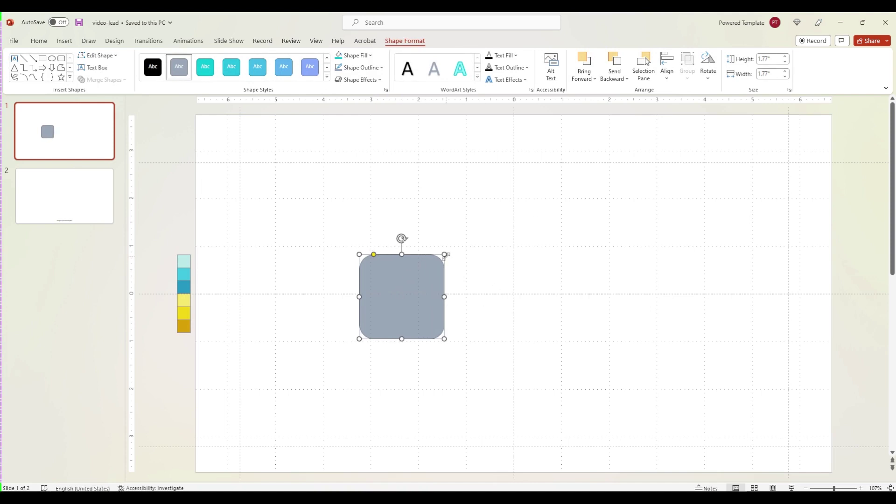
left_click_drag(374, 255, 368, 257)
right_click(412, 277)
- Fill the square with the sampled yellow swatch, then switch it to a gradient fill
left_click(450, 469)
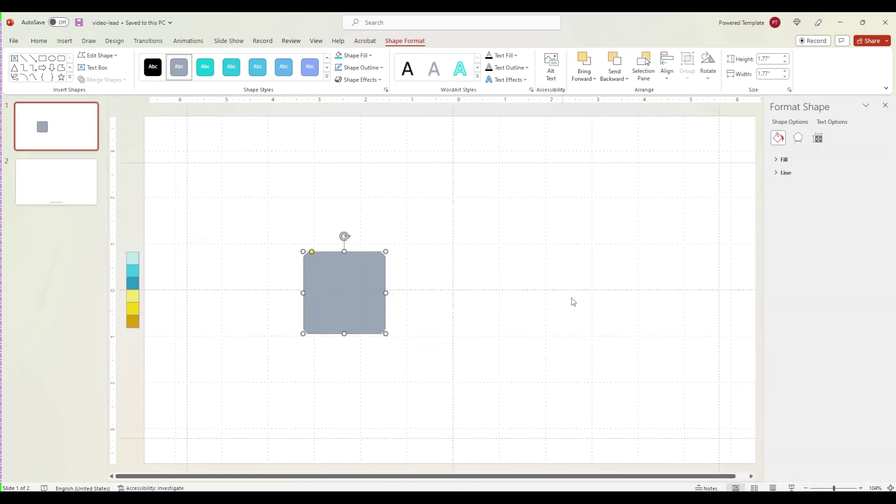
left_click(784, 160)
left_click(870, 242)
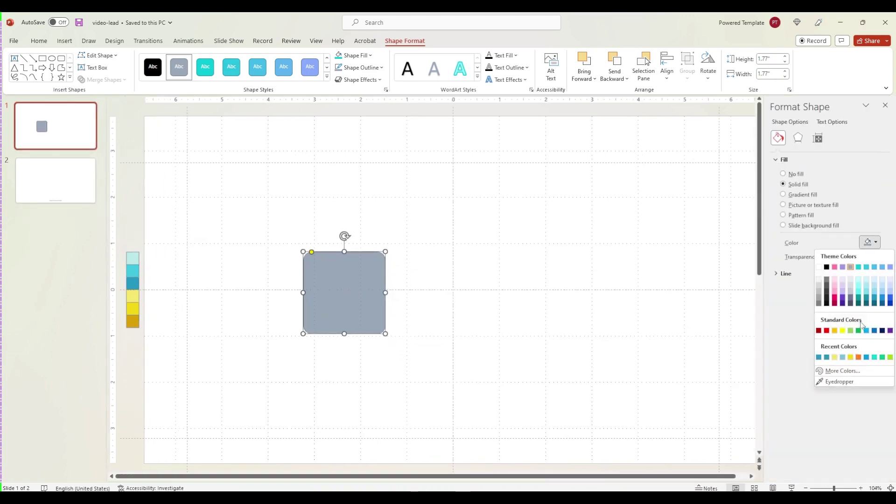
left_click(836, 380)
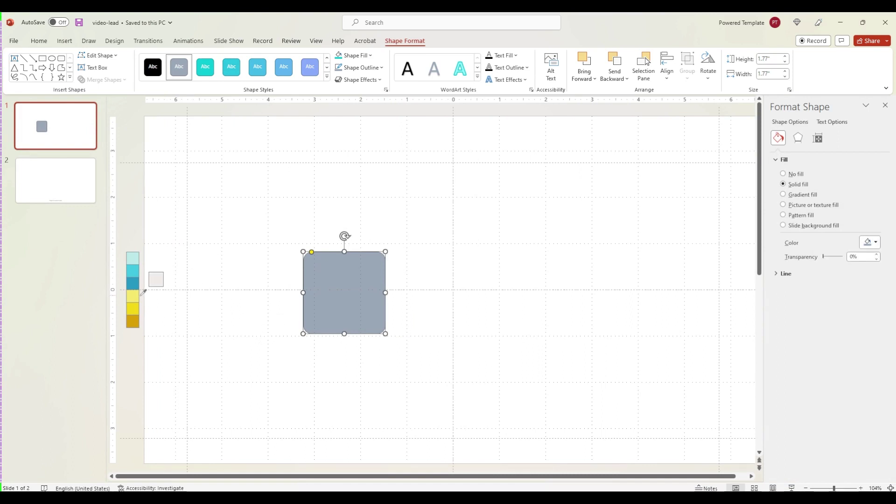
left_click(136, 293)
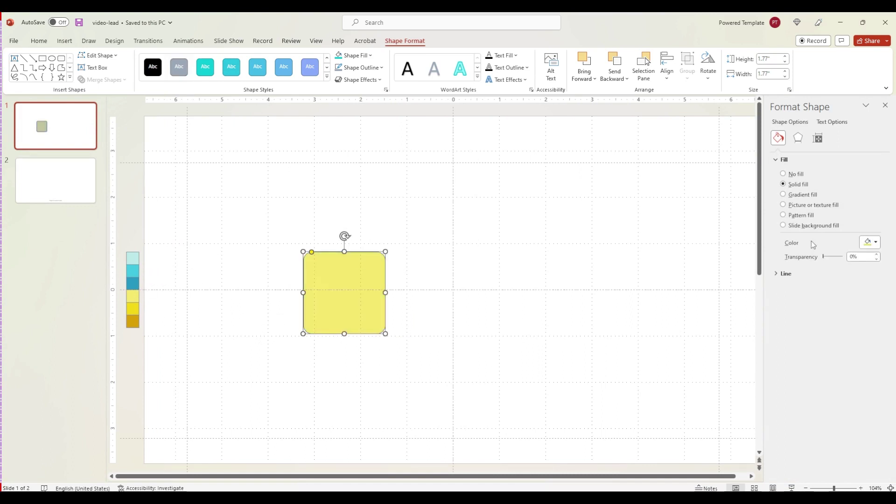
left_click(871, 243)
left_click(803, 195)
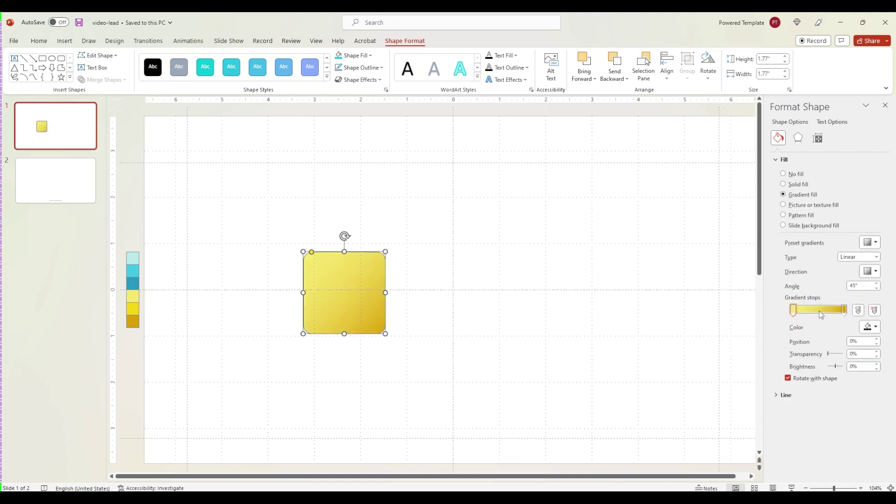
- Set the gradient stops to the sampled dark gold and light yellow
left_click(872, 330)
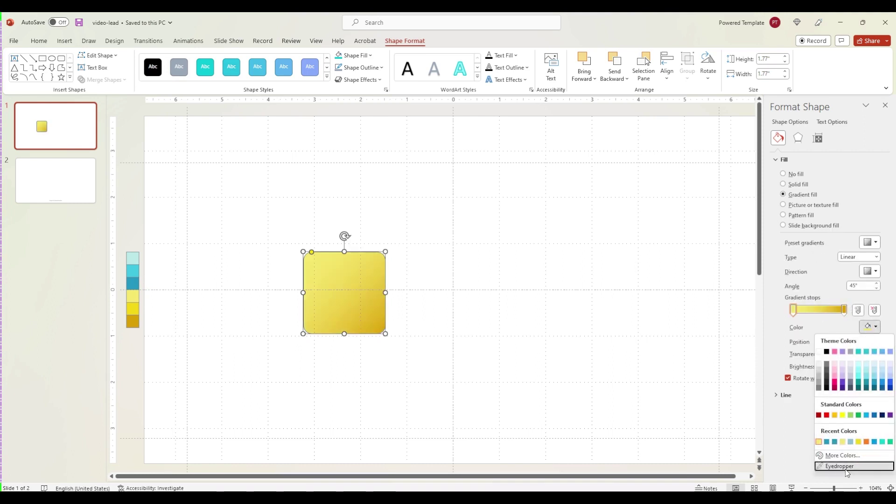
left_click(839, 467)
left_click(133, 322)
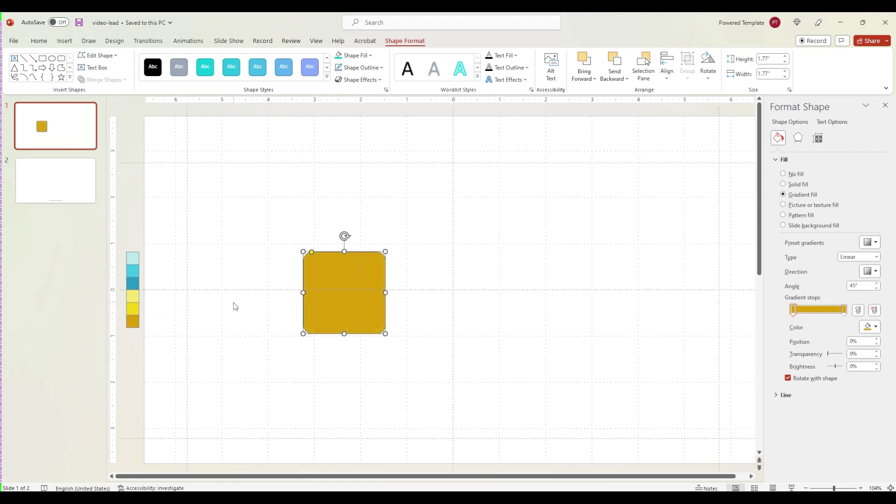
left_click(871, 327)
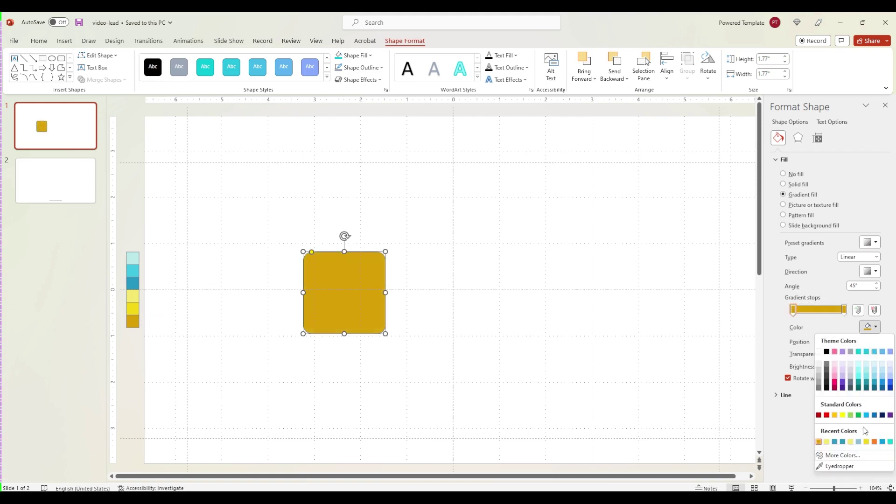
left_click(827, 441)
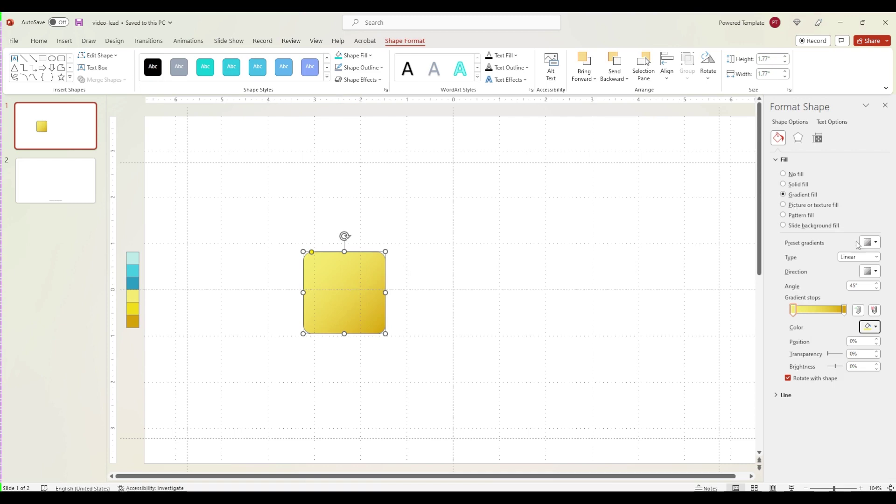
- Keep the 45° diagonal gradient direction and give the square no outline
left_click(874, 243)
left_click(870, 207)
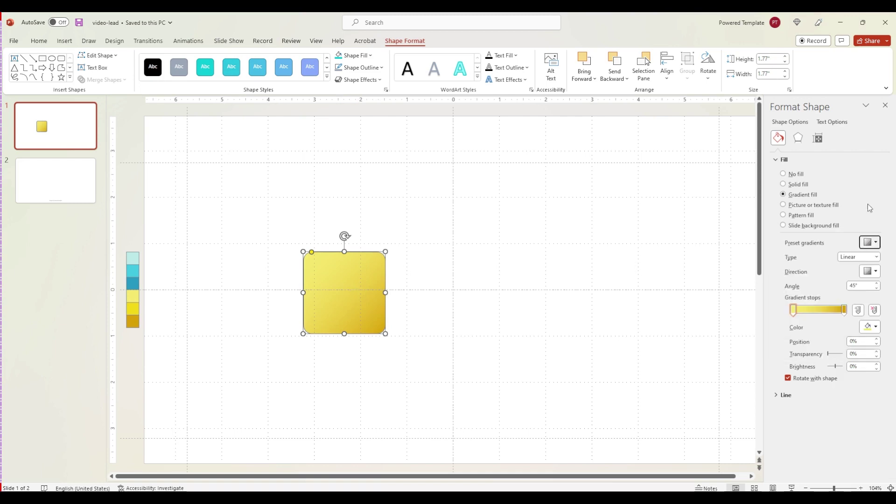
left_click(876, 272)
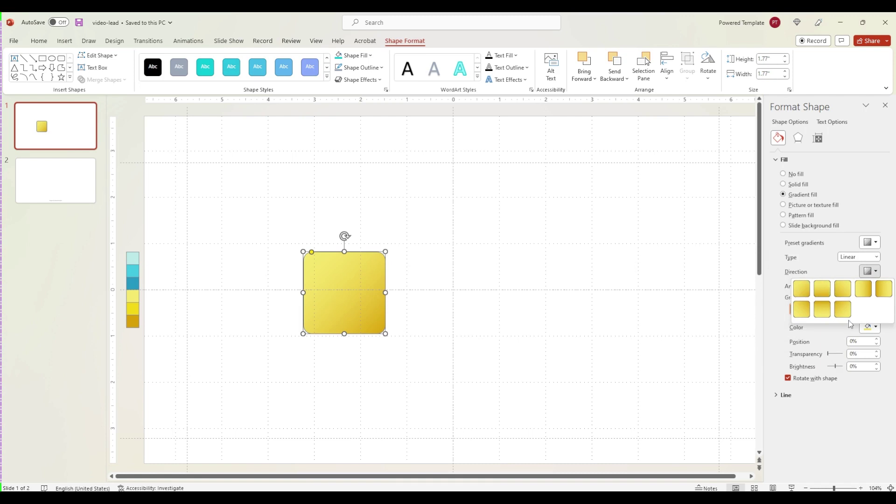
left_click(808, 292)
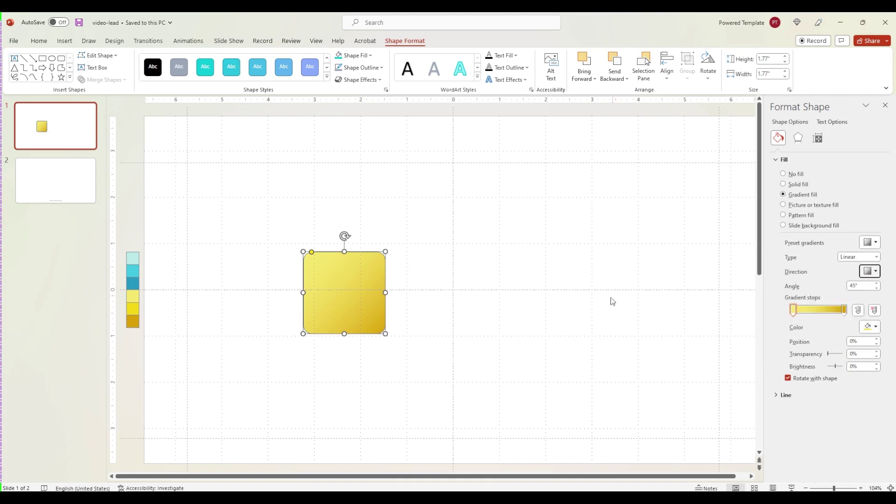
left_click(591, 311)
key("Tab")
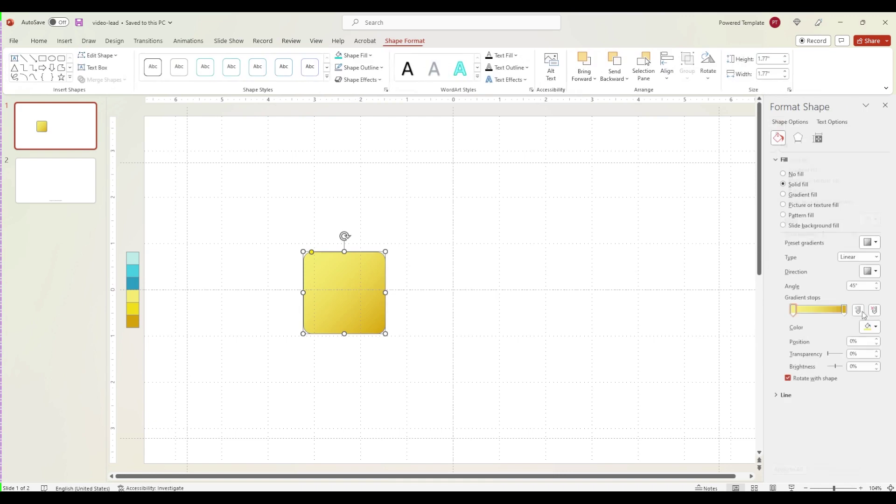
left_click(816, 395)
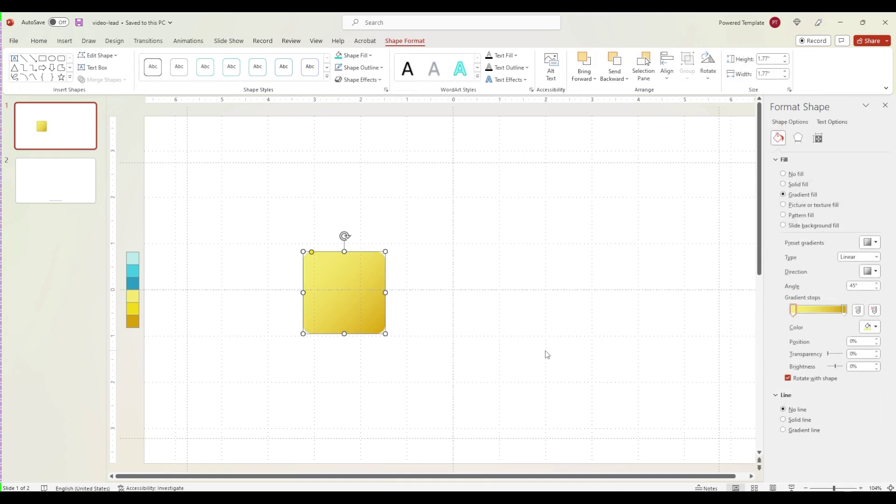
- Draw an oval circle over the gradient square
left_click(422, 280)
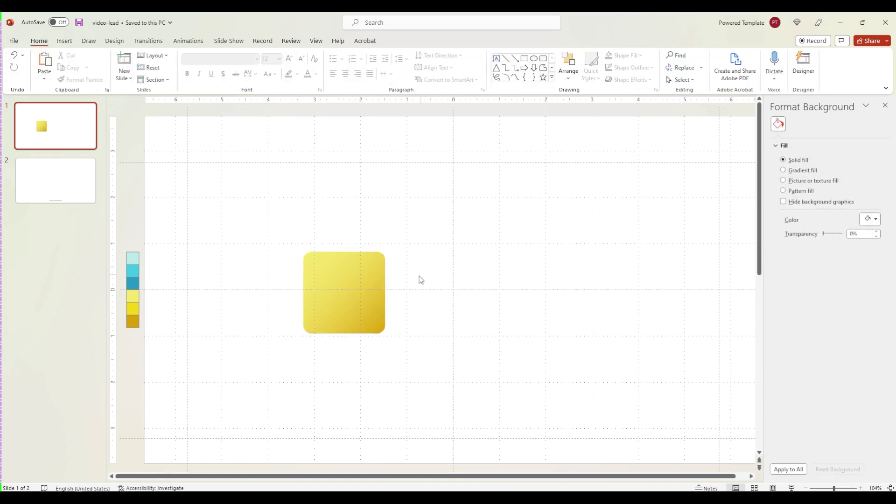
left_click(360, 278)
left_click(286, 164)
left_click(64, 41)
left_click(156, 65)
left_click(155, 105)
left_click_drag(311, 256, 386, 332)
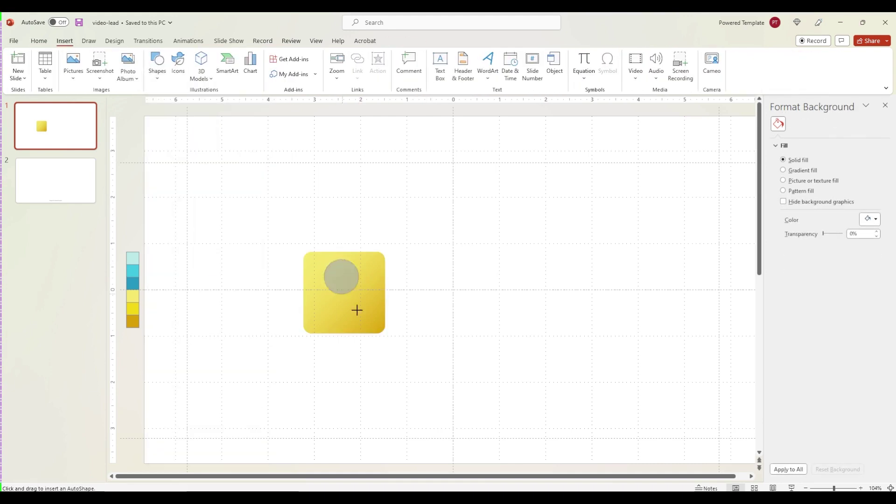
- Centre the circle on the square horizontally and with Align Middle
left_click_drag(347, 302, 344, 302)
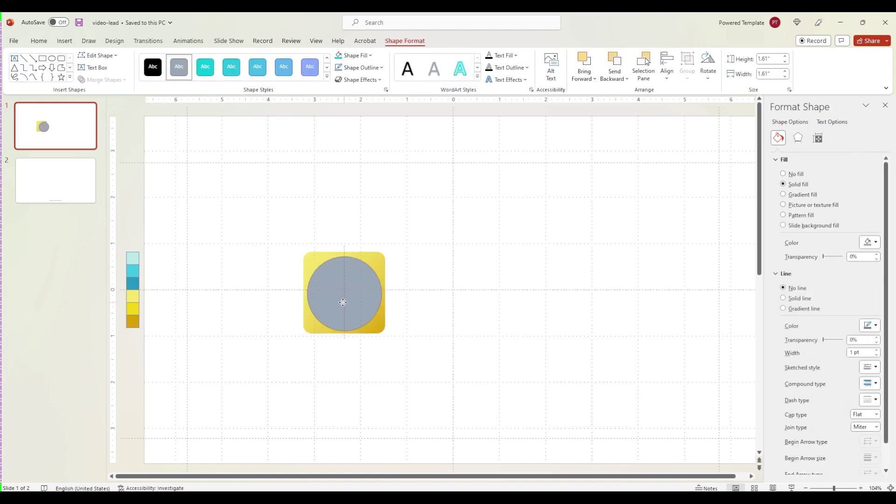
left_click(367, 265, "shift")
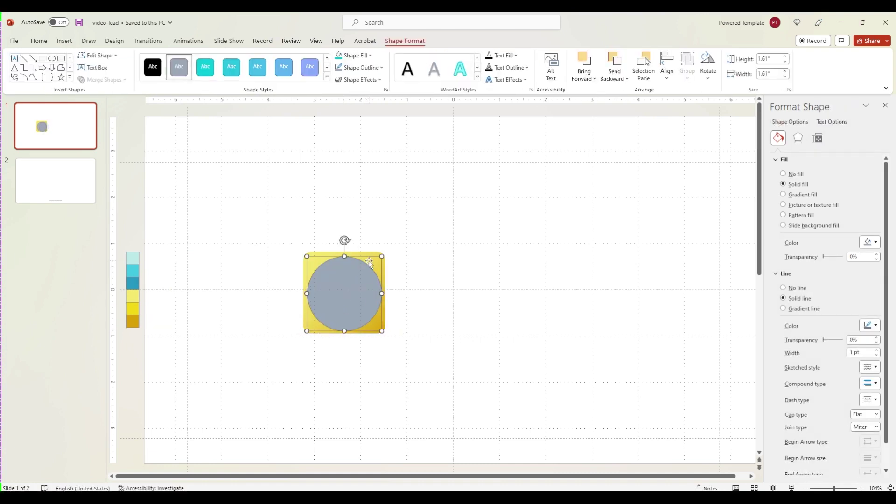
left_click(669, 79)
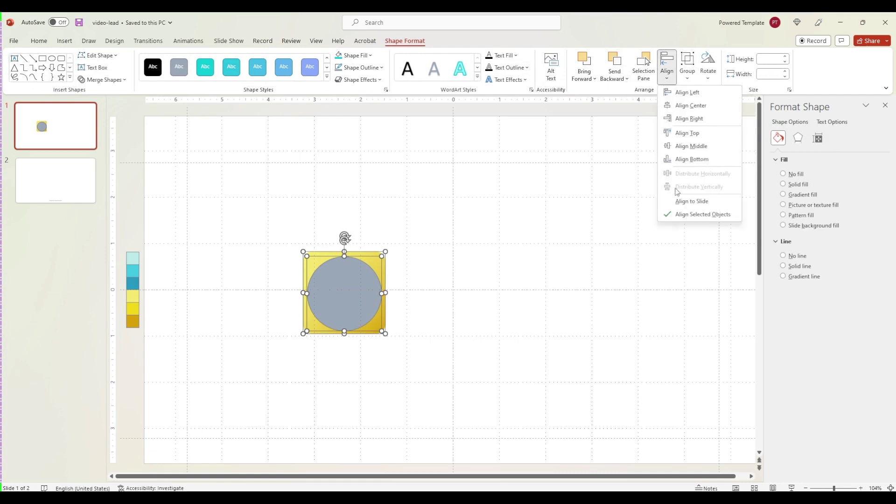
left_click(691, 146)
left_click(437, 271)
- Remove the circle's outline and fill it with yellow sampled from the swatch
left_click(356, 282)
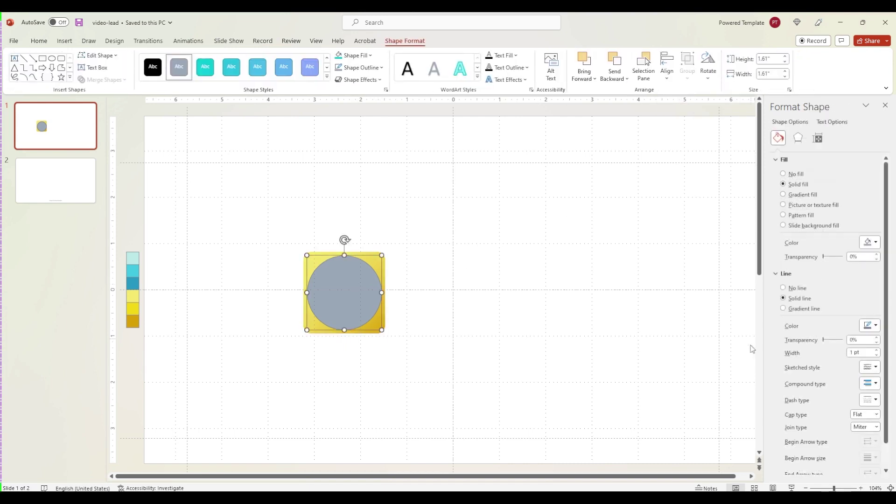
left_click(796, 290)
left_click(870, 242)
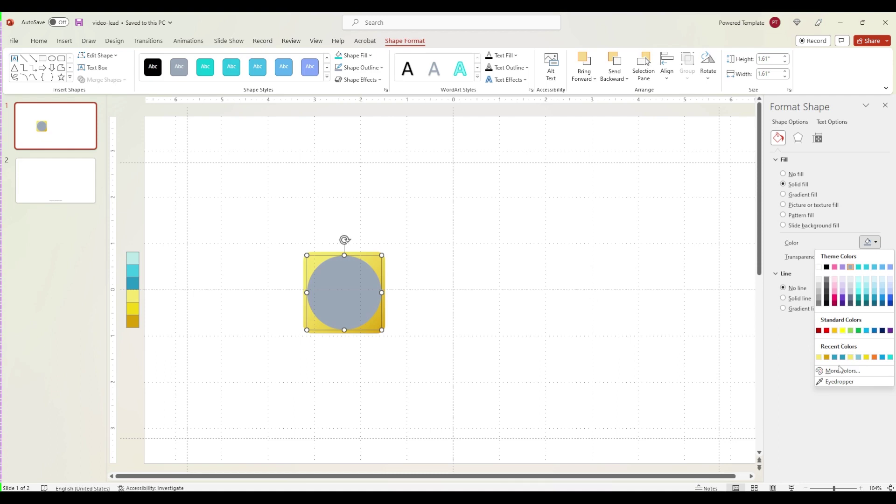
left_click(840, 381)
left_click(133, 308)
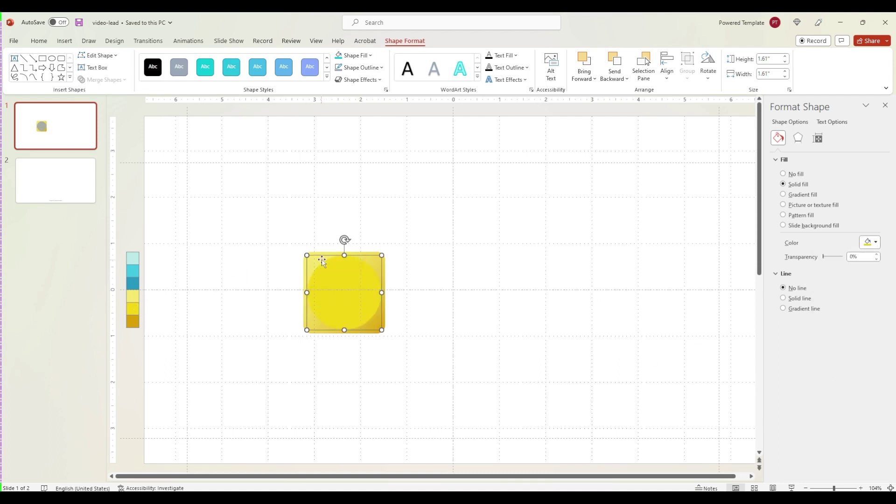
left_click(290, 259)
left_click(351, 286)
left_click(269, 230)
left_click(351, 285)
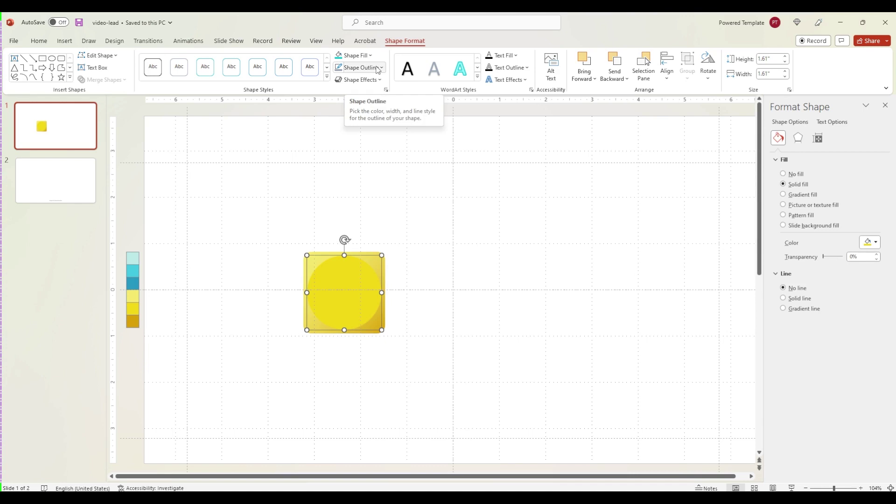
- Add a bold letter 'L' inside the yellow circle
left_click(39, 41)
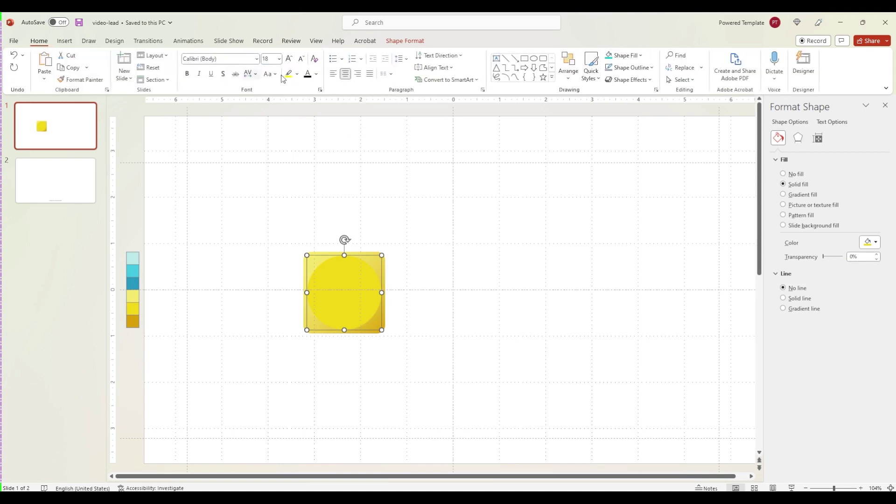
left_click(346, 75)
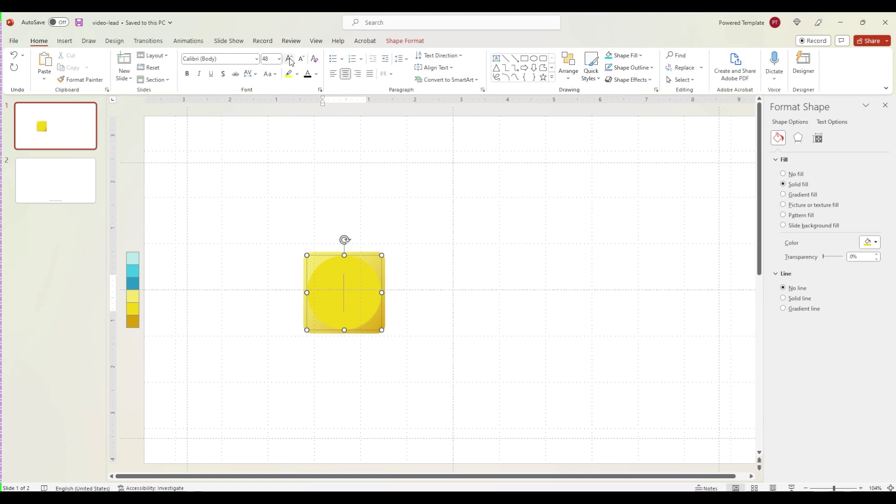
left_click(290, 58)
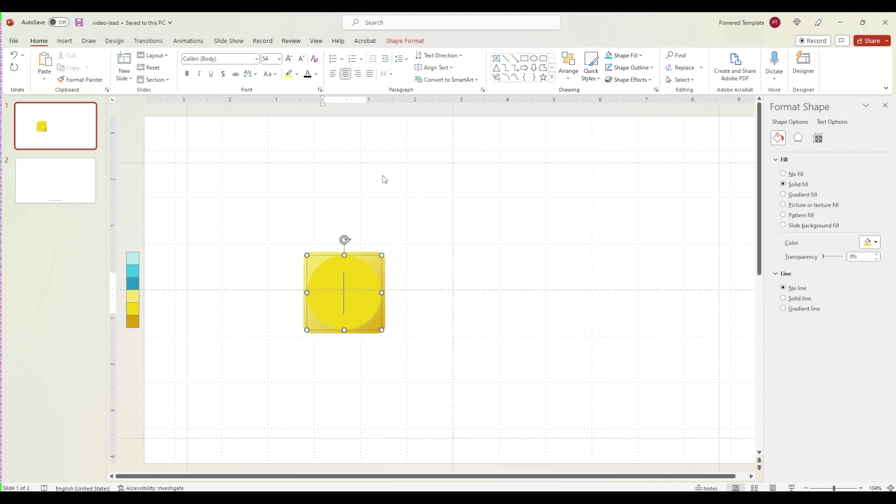
type("L")
key("Escape")
key("ctrl+b")
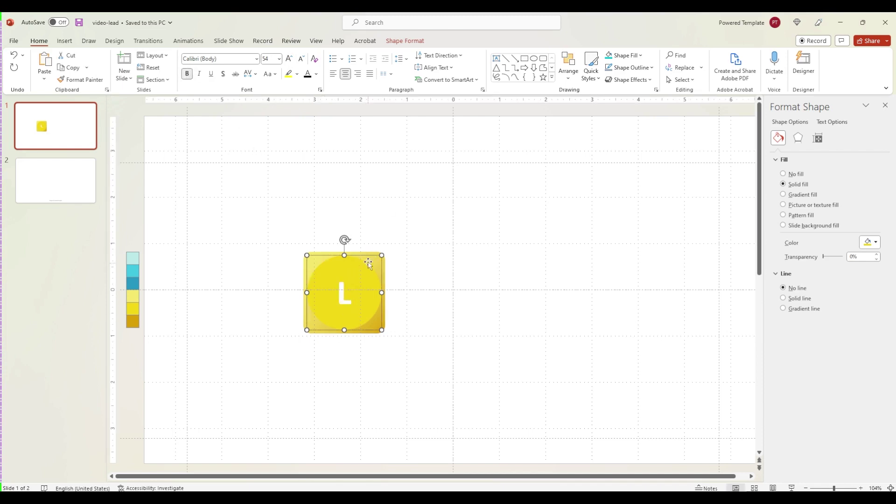
- Enlarge the letter L to font size 110
left_click(289, 59)
left_click(290, 59)
left_click(290, 59)
left_click(290, 58)
left_click(290, 59)
left_click(289, 58)
left_click(289, 59)
left_click(274, 60)
type("0")
key("Return")
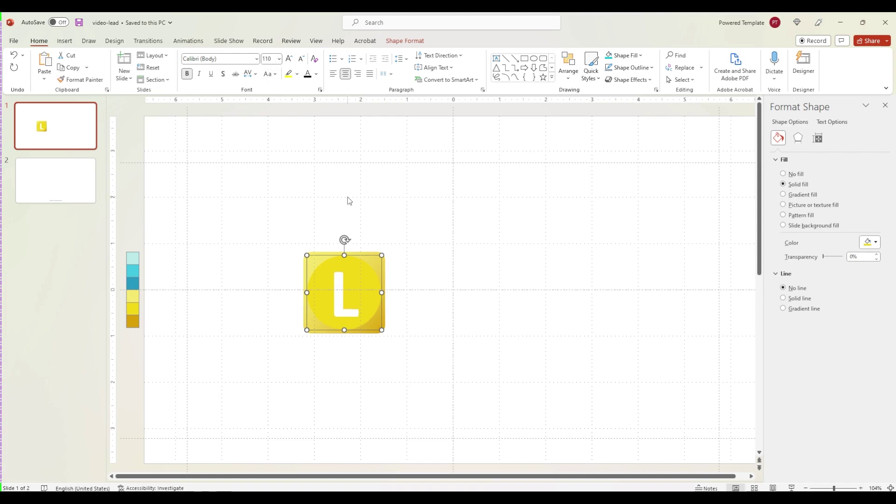
- Color the L with cyan sampled from the swatch beside the slide
left_click(317, 73)
left_click(350, 219)
left_click(139, 267)
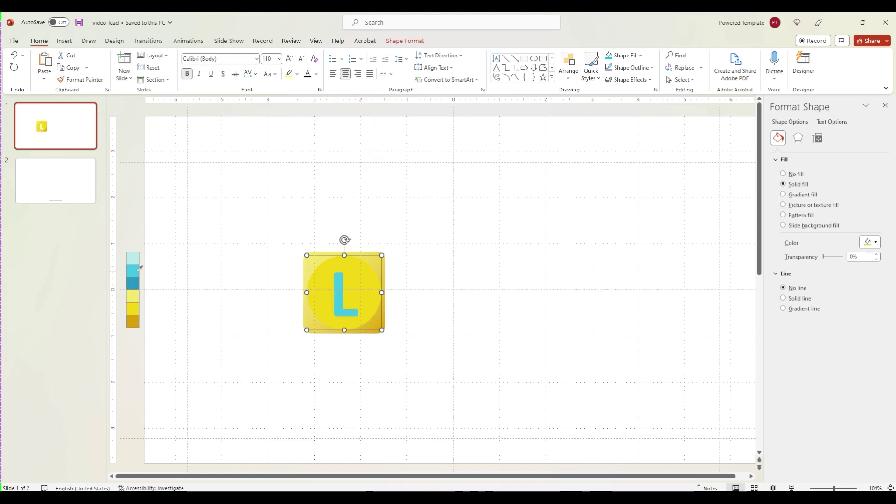
left_click(293, 243)
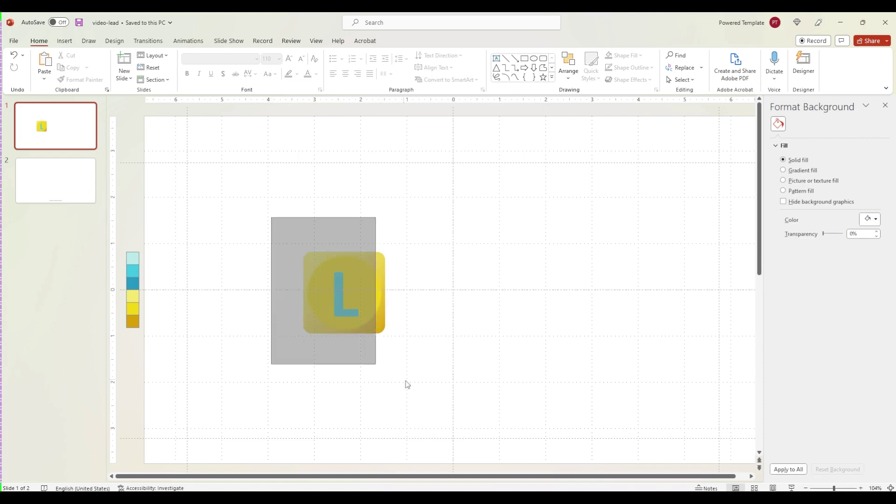
- Group the square, circle and L into one tile object
left_click_drag(272, 217, 434, 385)
right_click(378, 262)
mouse_move(403, 341)
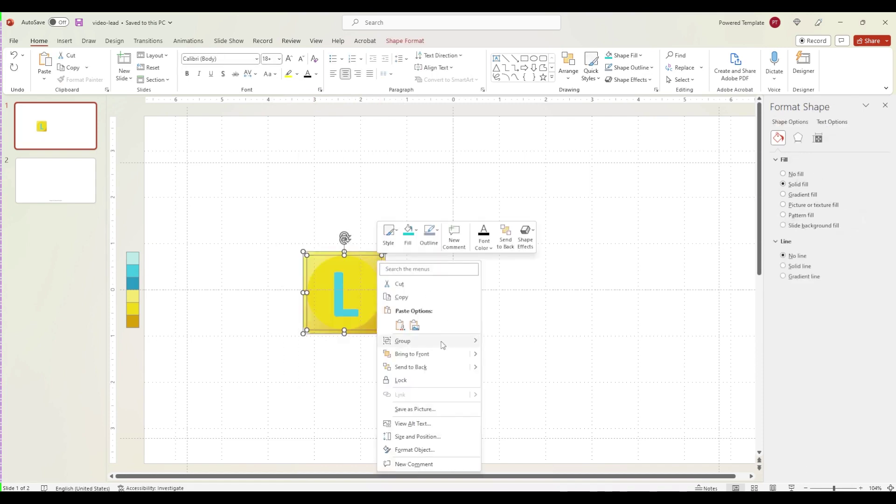
left_click(500, 343)
- Give the tile an Outer bottom shadow with 52 pt blur and 63 pt distance
left_click(798, 138)
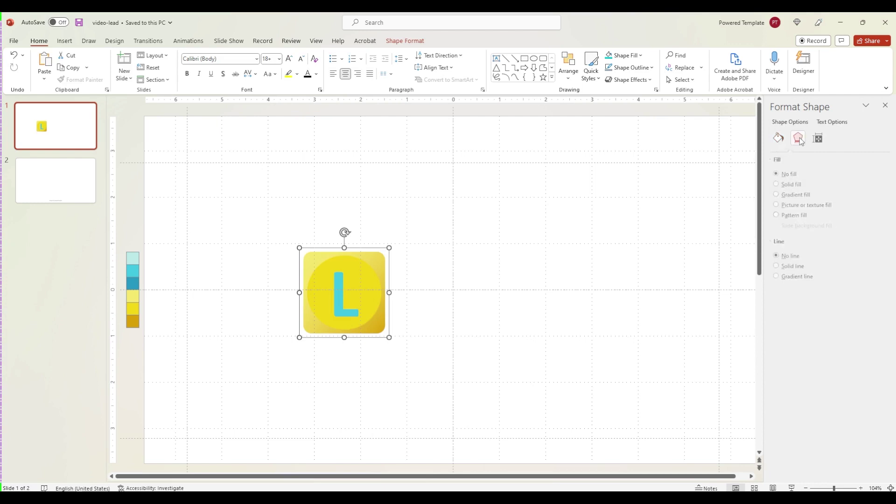
left_click(810, 160)
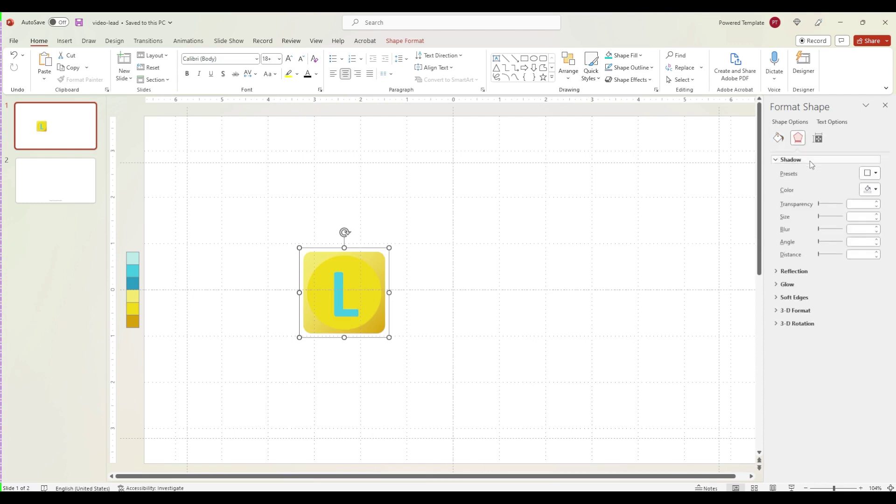
left_click(870, 173)
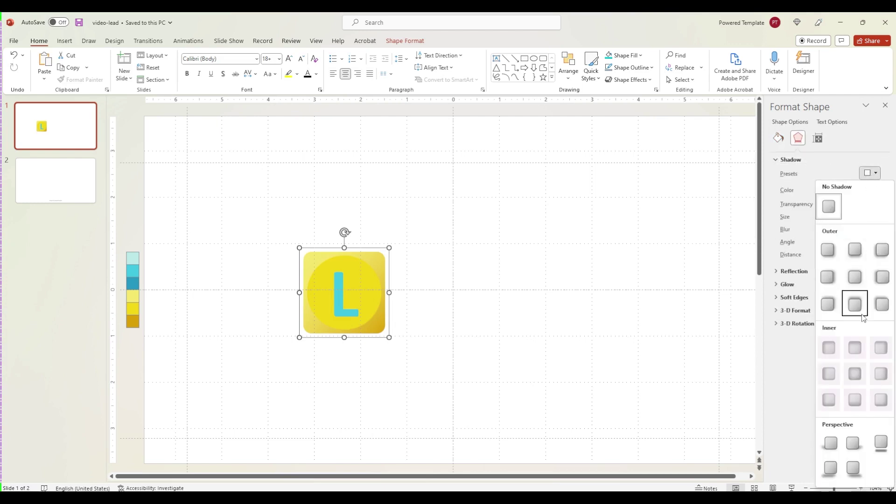
left_click(860, 256)
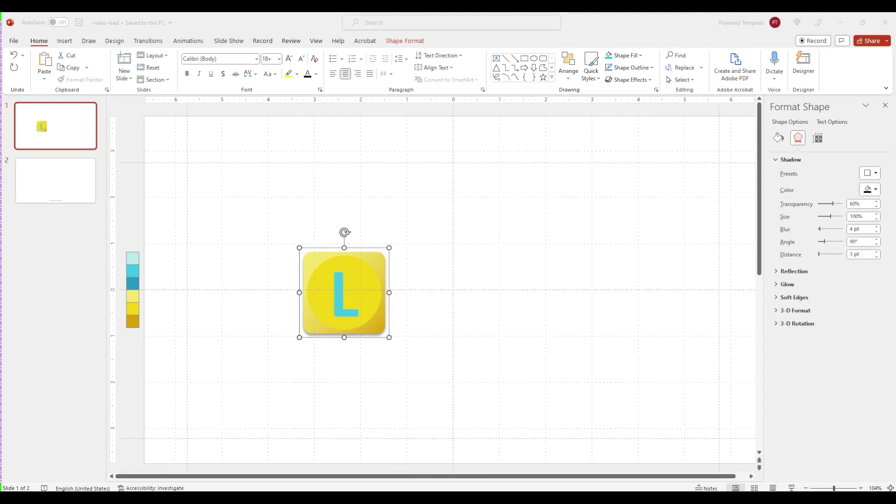
triple_click(859, 229)
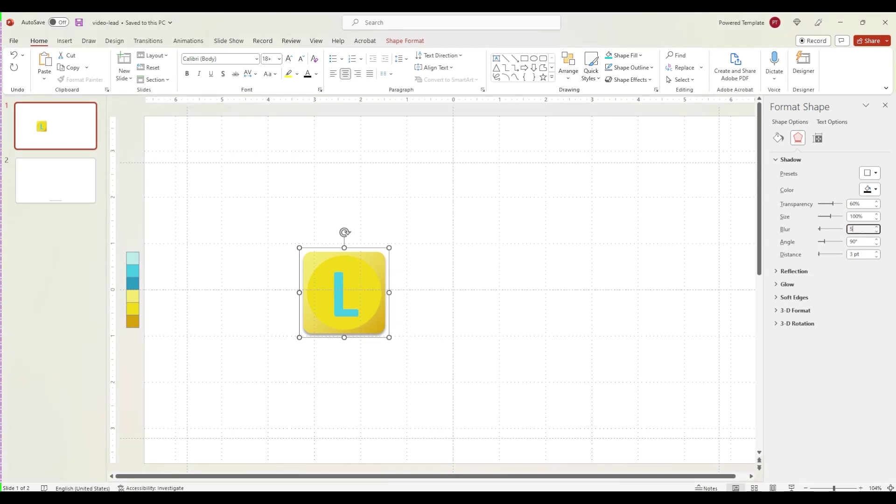
type("2")
triple_click(861, 254)
type("6")
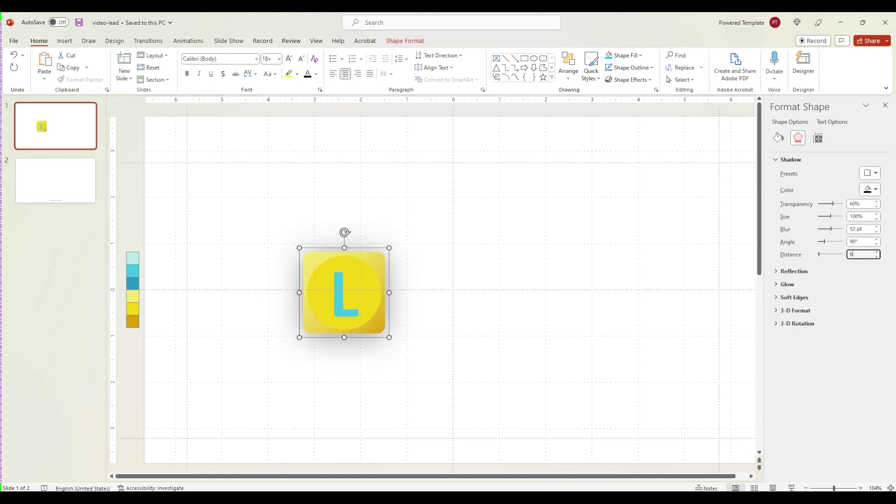
type("3")
- Reduce the L's font size to 96
left_click(414, 264)
left_click(380, 265)
left_click(348, 270)
left_click(353, 257)
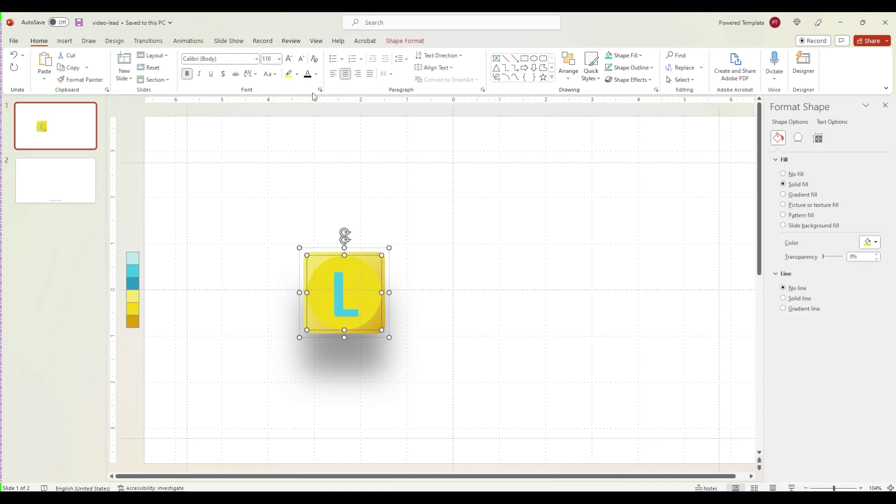
left_click(301, 59)
left_click(267, 58)
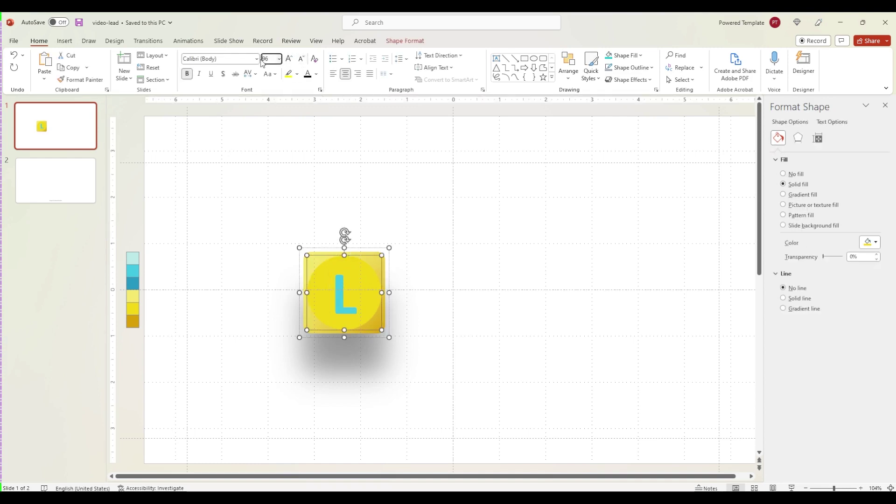
- Switch the slide background to a gradient fill via Format Background
left_click(298, 169)
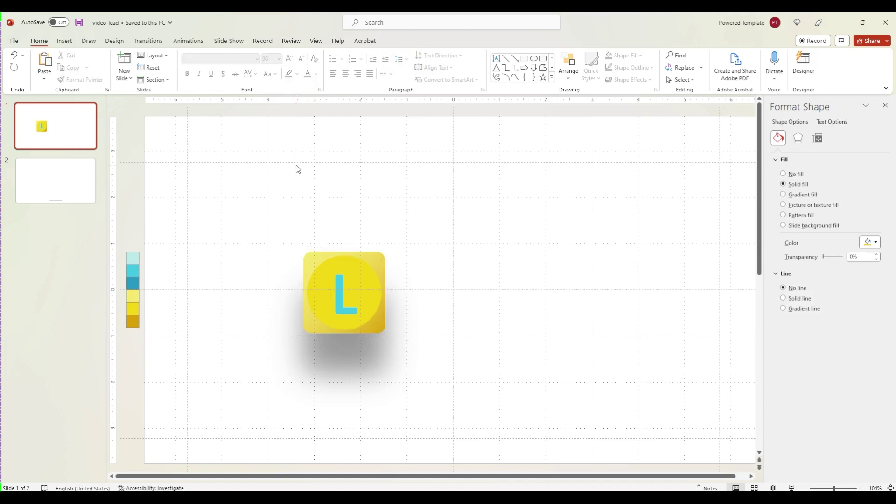
left_click(363, 250)
left_click(250, 194)
right_click(247, 184)
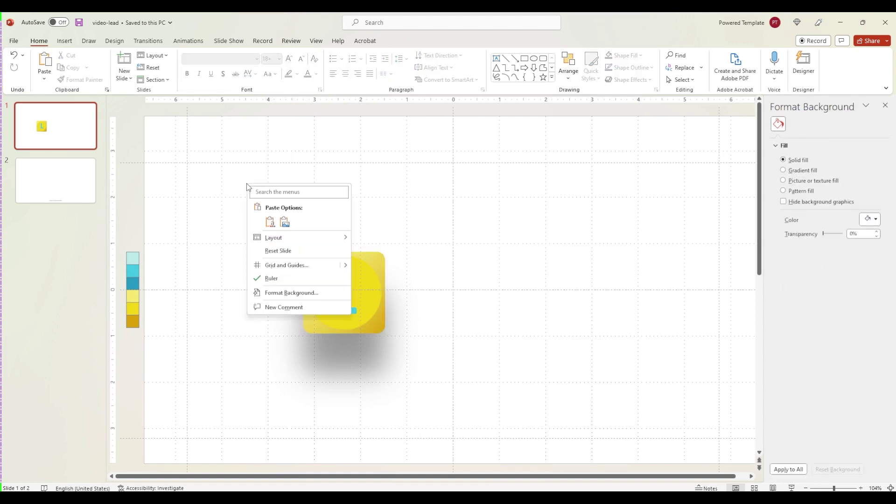
left_click(284, 293)
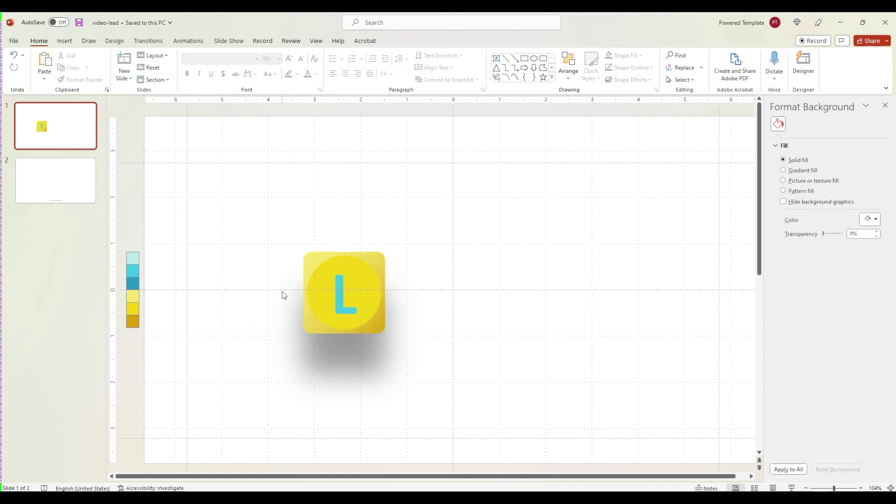
left_click(869, 219)
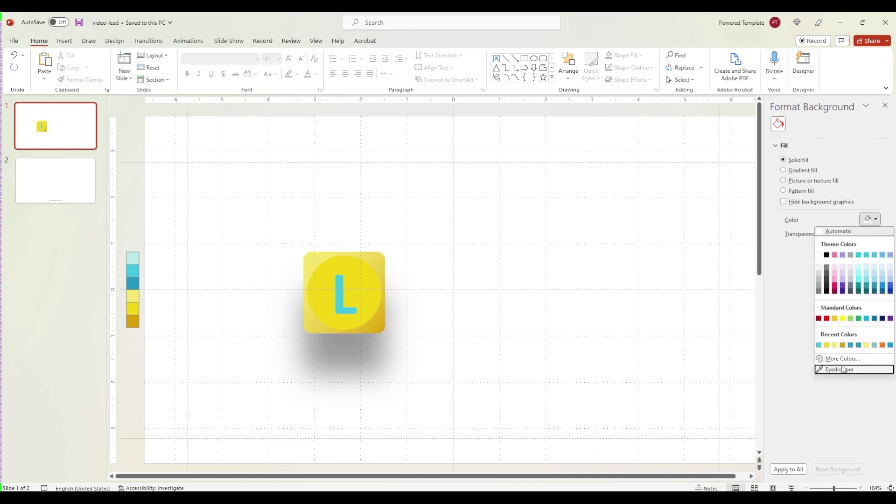
left_click(801, 170)
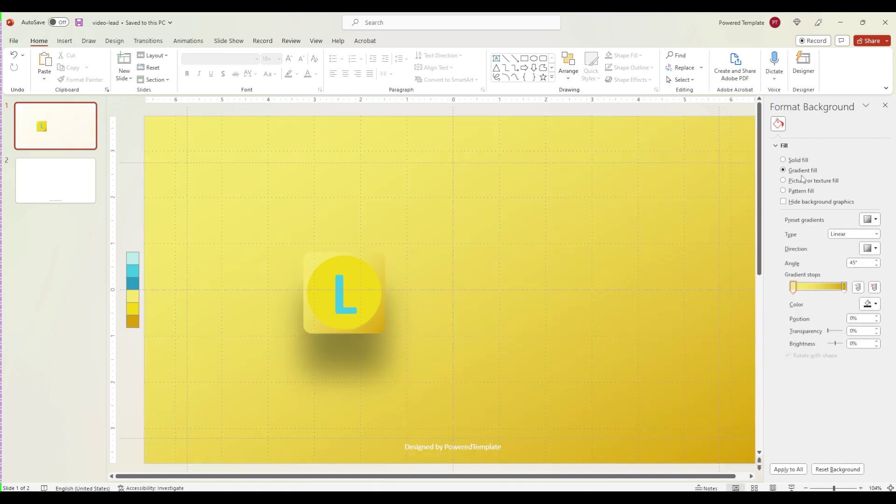
- Set both background gradient stops to cyan sampled from the swatches
left_click(793, 286)
left_click(870, 304)
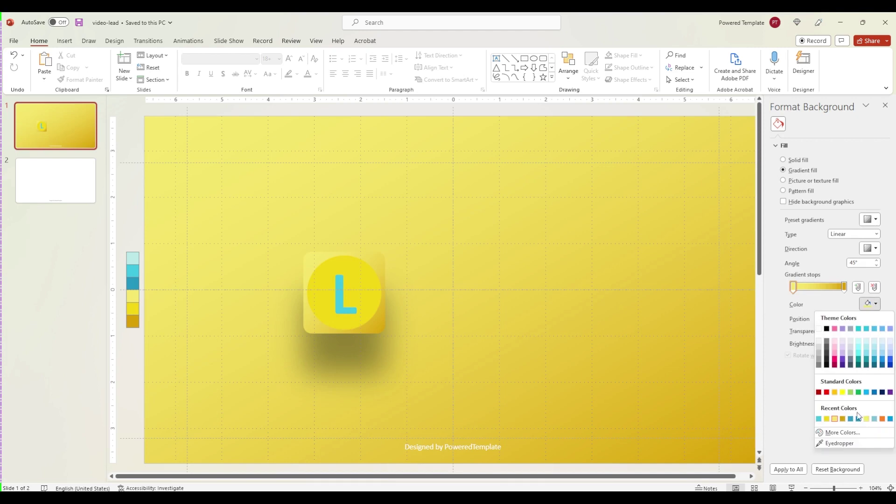
left_click(835, 445)
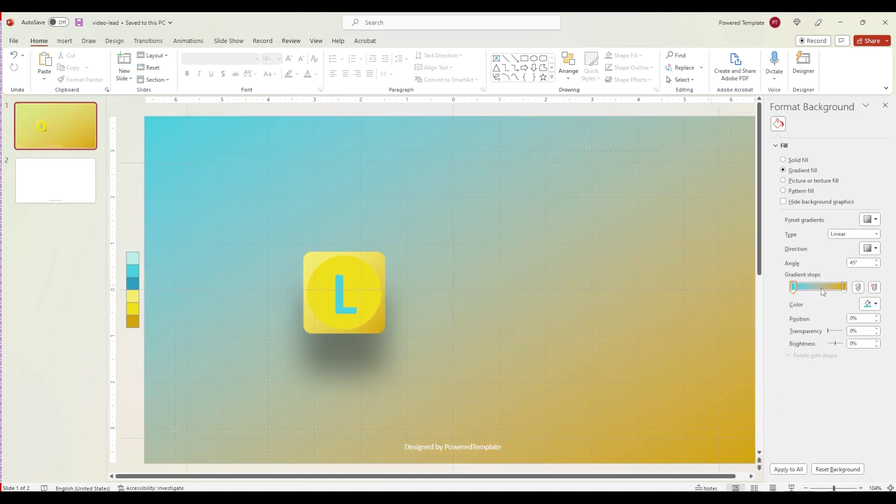
left_click(132, 270)
left_click(845, 288)
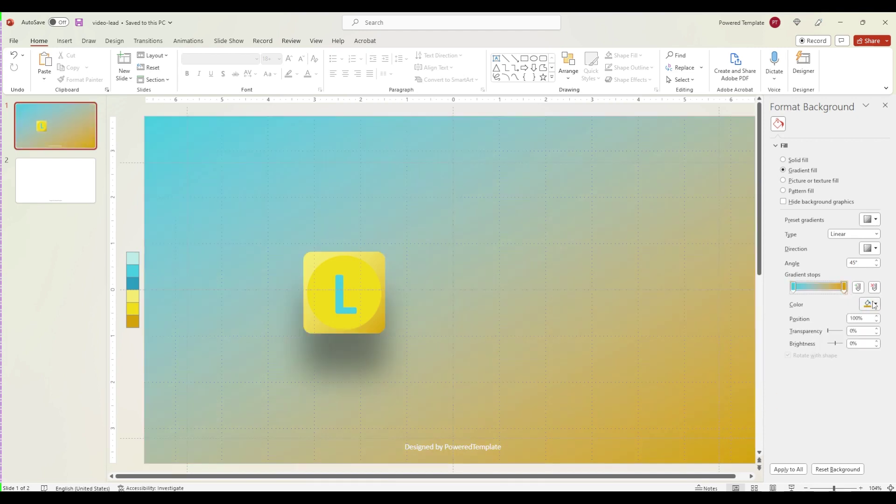
left_click(870, 304)
left_click(835, 445)
left_click(132, 270)
left_click(357, 259)
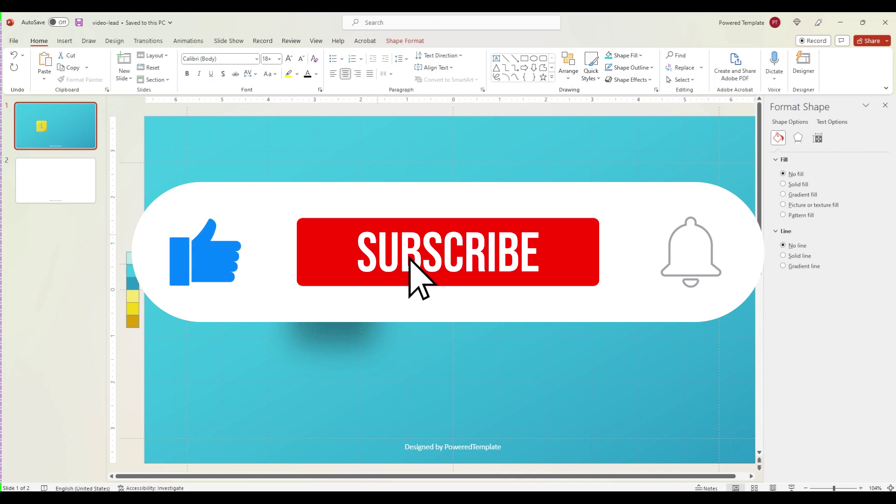
key("Escape")
key("Tab")
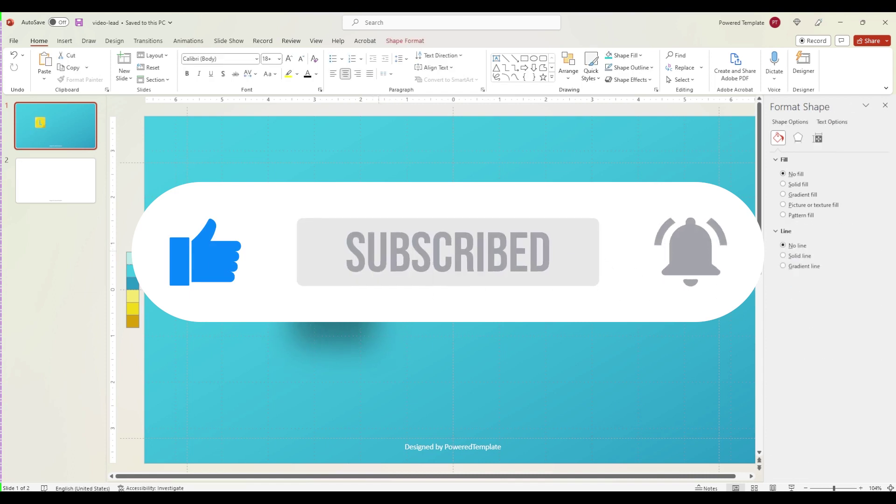
- Tilt the L tiles in opposite directions and position the two side by side
mouse_move(332, 202)
left_mouse_down()
mouse_move(313, 207)
mouse_move(327, 218)
mouse_move(443, 226)
mouse_move(451, 212)
mouse_move(470, 218)
left_mouse_up()
left_click_drag(474, 265, 435, 239)
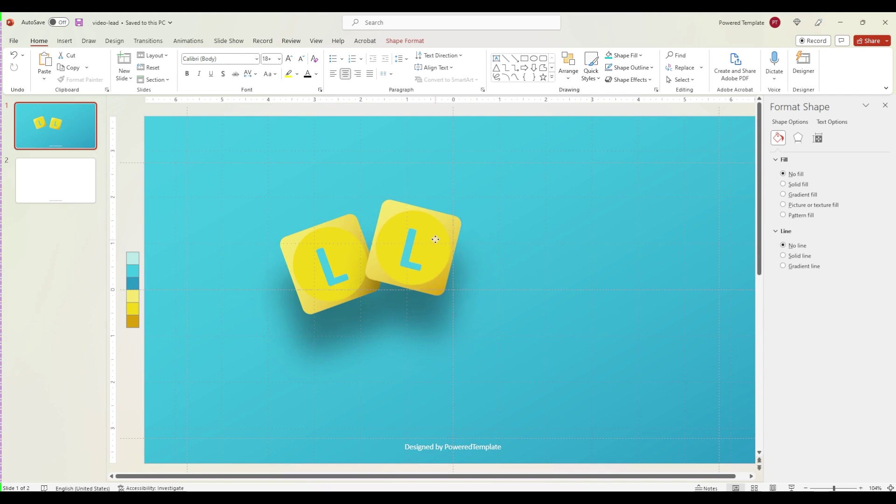
left_click_drag(435, 239, 435, 233)
left_click(362, 231)
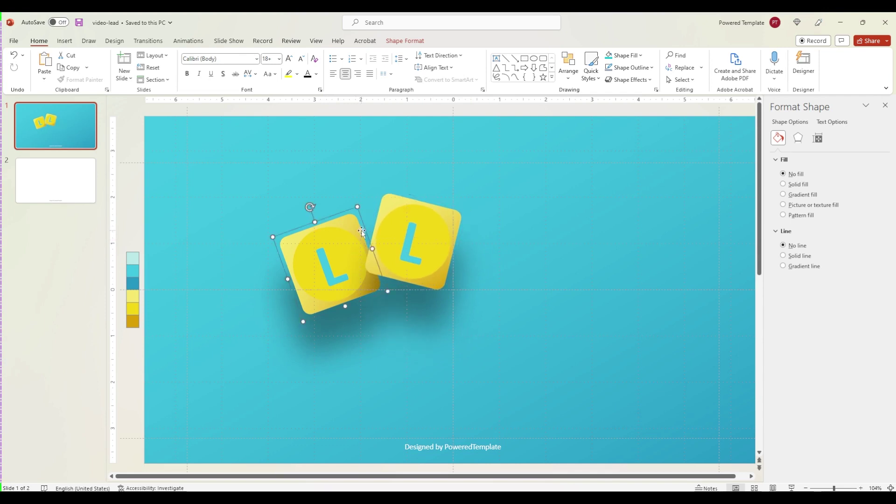
left_click_drag(364, 228, 347, 223)
- Change the second tile's letter from L to E
left_click(399, 223)
key("BackSpace")
type("E")
left_click(468, 345)
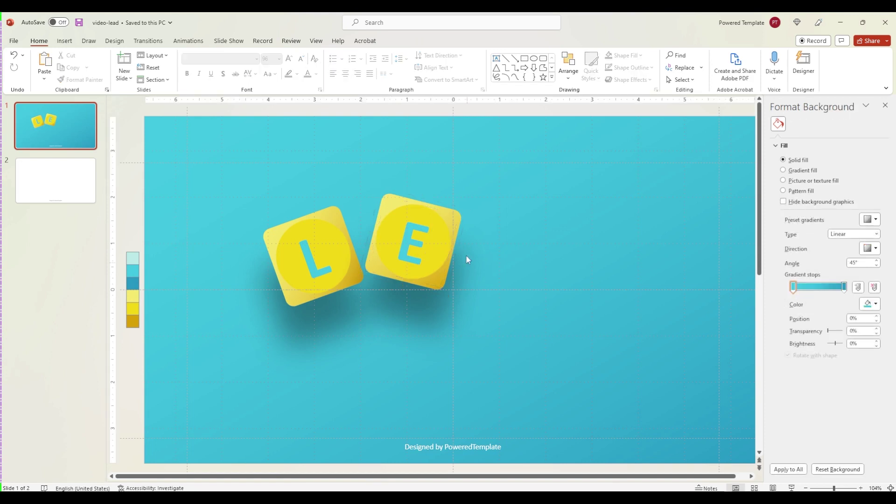
left_click(442, 208)
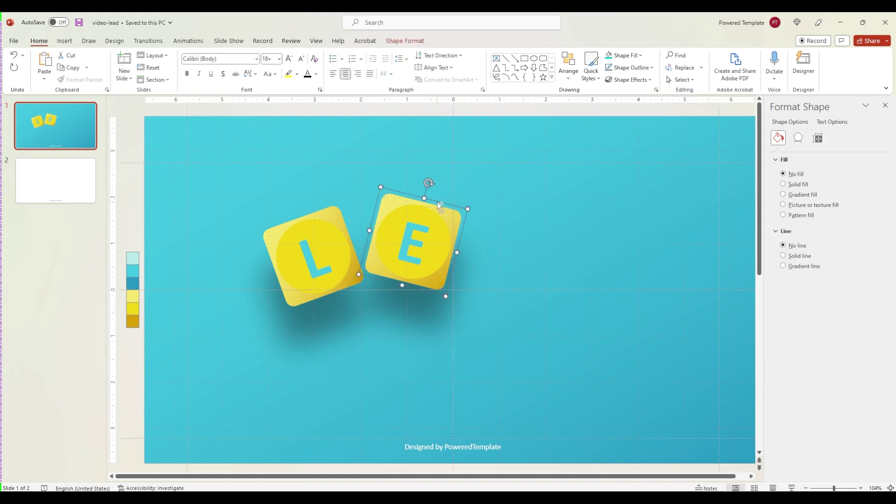
- Duplicate the E tile to its right and change its letter to A
mouse_move(440, 205)
left_mouse_down()
mouse_move(522, 209)
mouse_move(504, 196)
mouse_move(514, 220)
left_mouse_up()
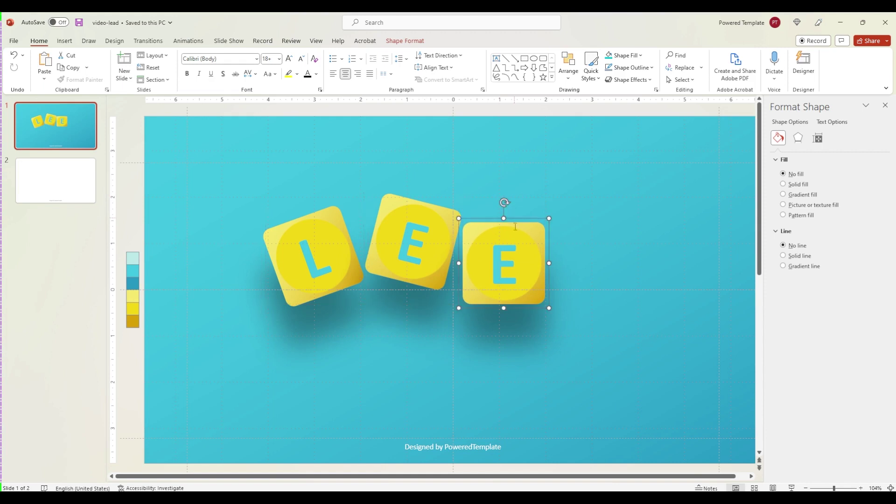
key("BackSpace")
type("A")
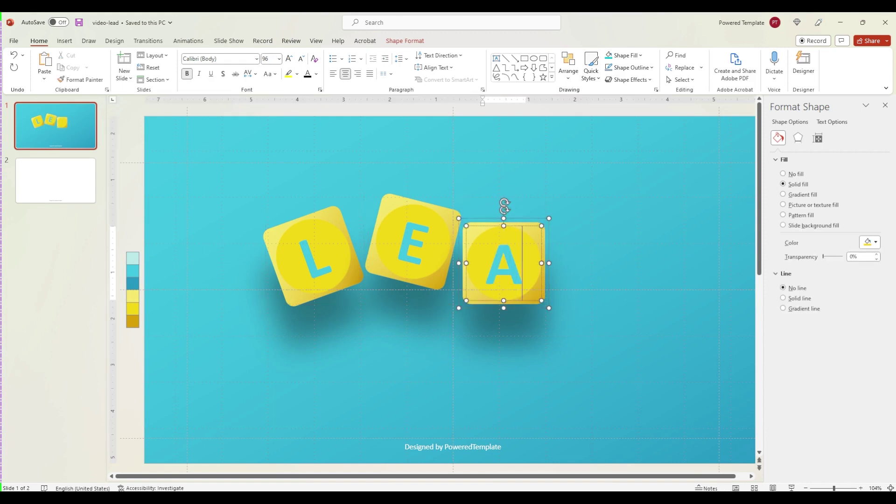
left_click(426, 340)
left_click(534, 219)
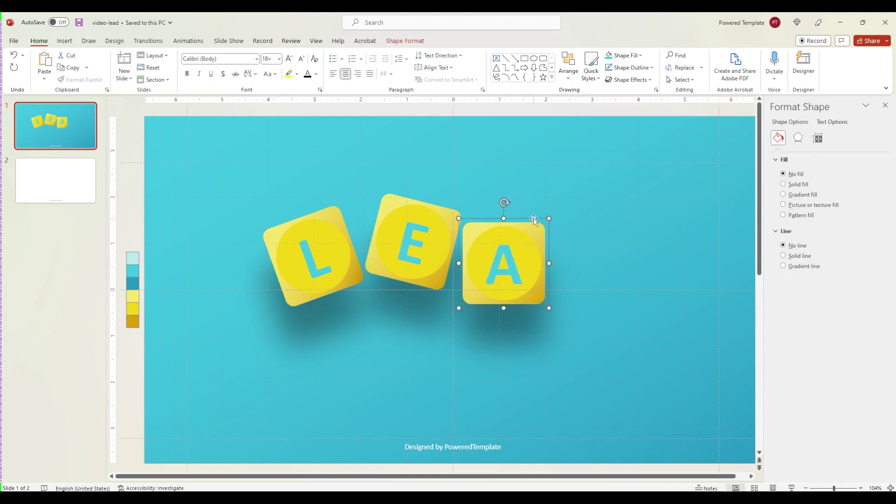
- Duplicate the A tile as a tilted fourth tile and tighten the four tiles' spacing
left_click_drag(534, 217, 642, 240)
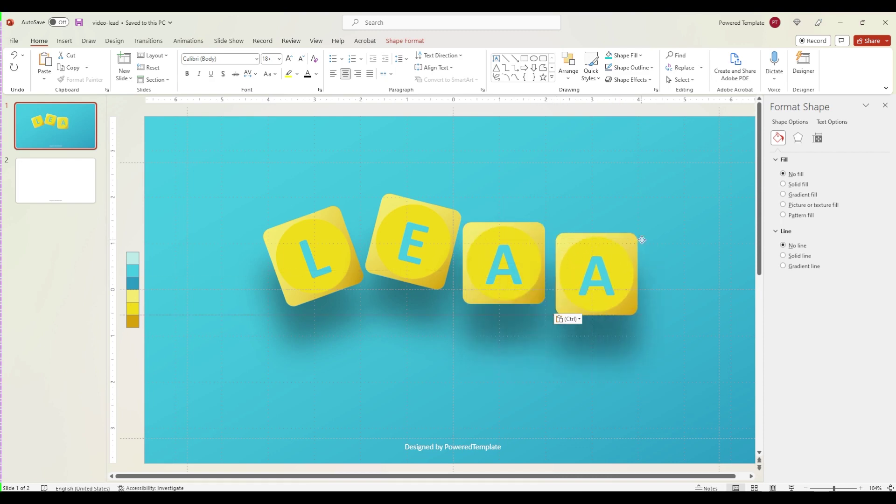
left_click_drag(597, 220, 588, 216)
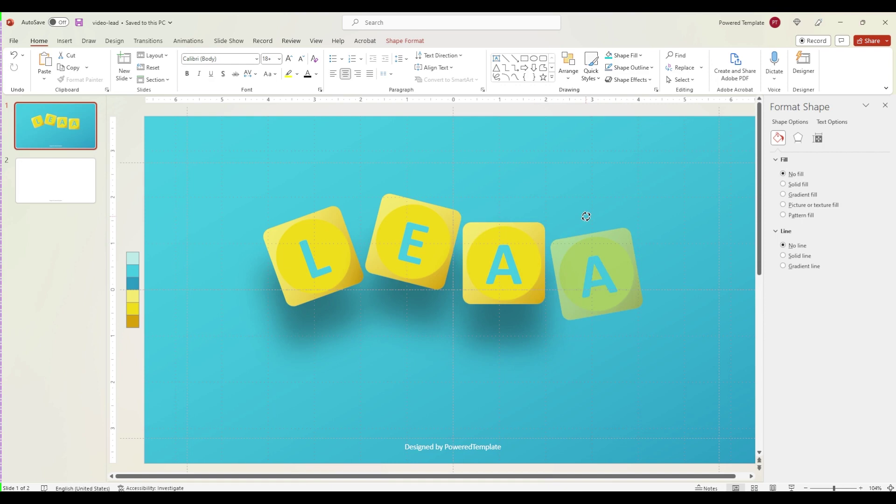
left_click_drag(585, 216, 586, 217)
left_click(529, 253)
left_click(435, 239, "shift")
left_click(313, 254, "shift")
left_click_drag(518, 224, 516, 219)
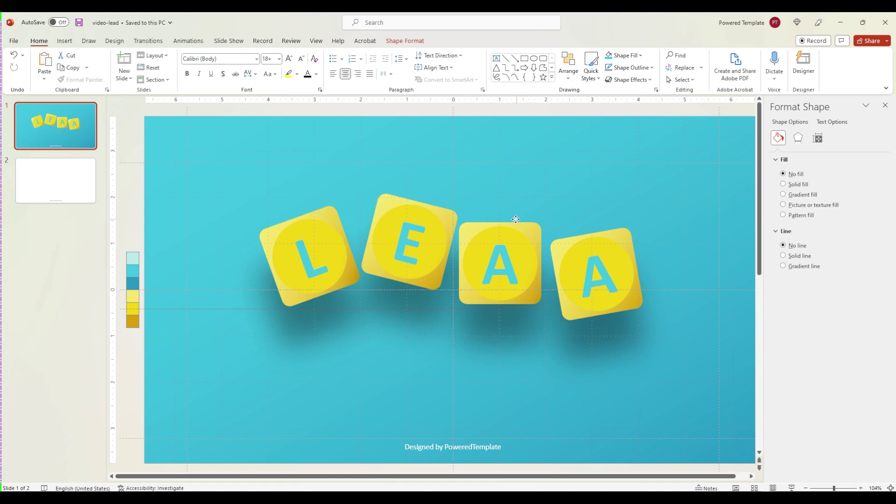
left_click(578, 233)
left_click_drag(628, 225, 624, 224)
- Change the fourth letter to D, group the LEAD tiles, and nudge the group right
double_click(592, 275)
key("BackSpace")
type("D")
left_click_drag(227, 144, 730, 396)
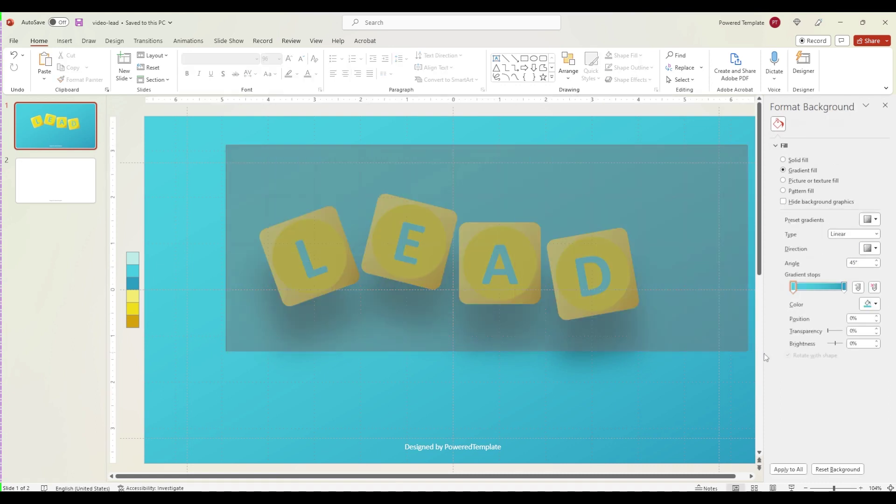
right_click(618, 284)
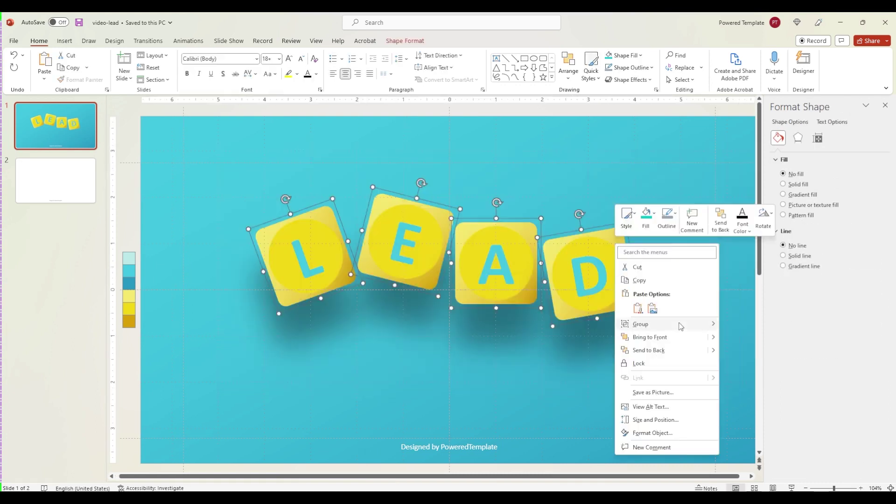
left_click(742, 324)
key("ctrl+Right")
key("ctrl+Right")
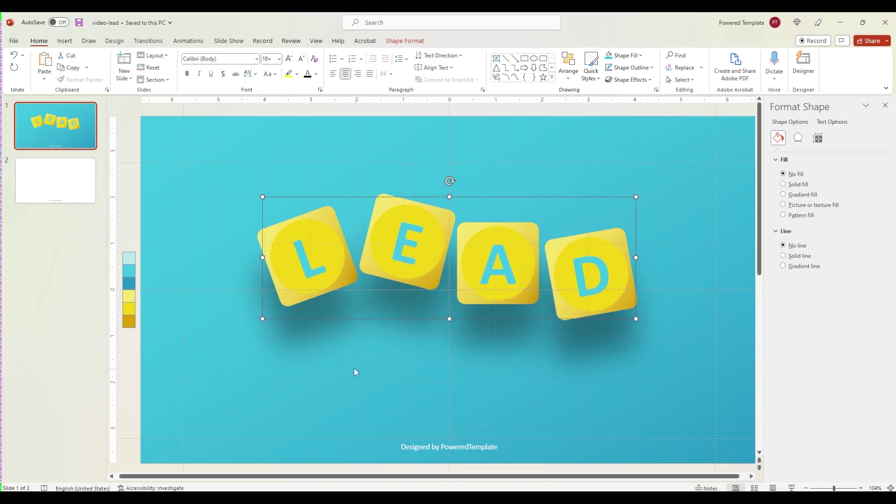
left_click(349, 354)
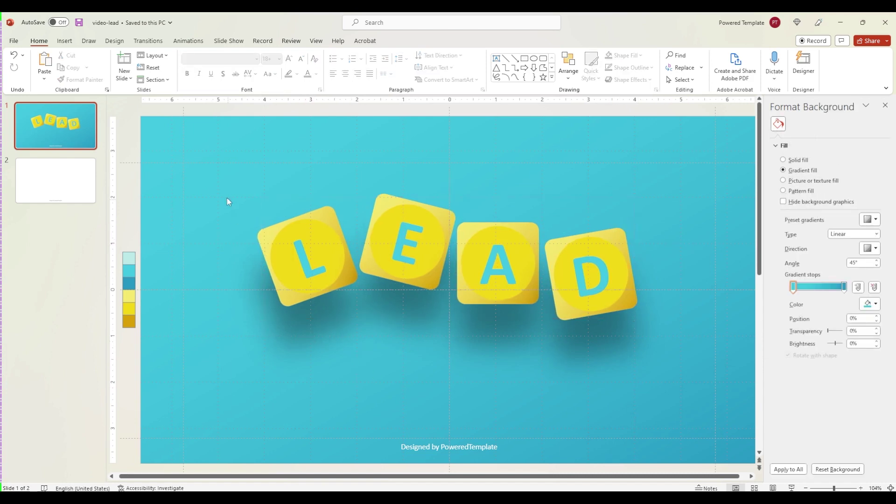
- Add a centred 'Placeholder' text box just below the L tile
left_click(64, 42)
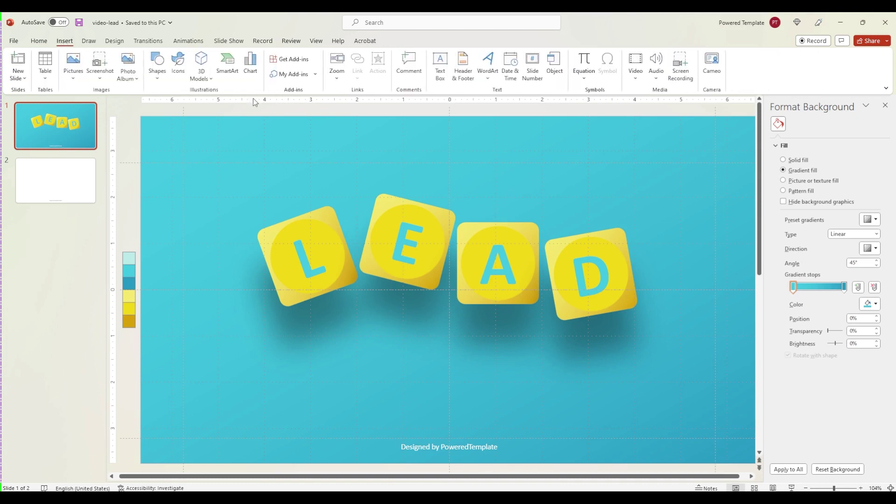
left_click(440, 70)
left_click(305, 349)
type("Placeholder")
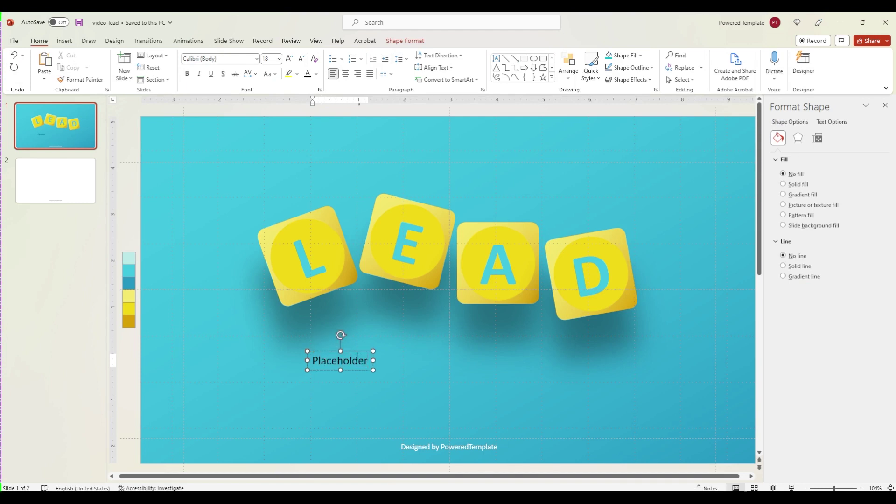
left_click(356, 352)
left_click(346, 76)
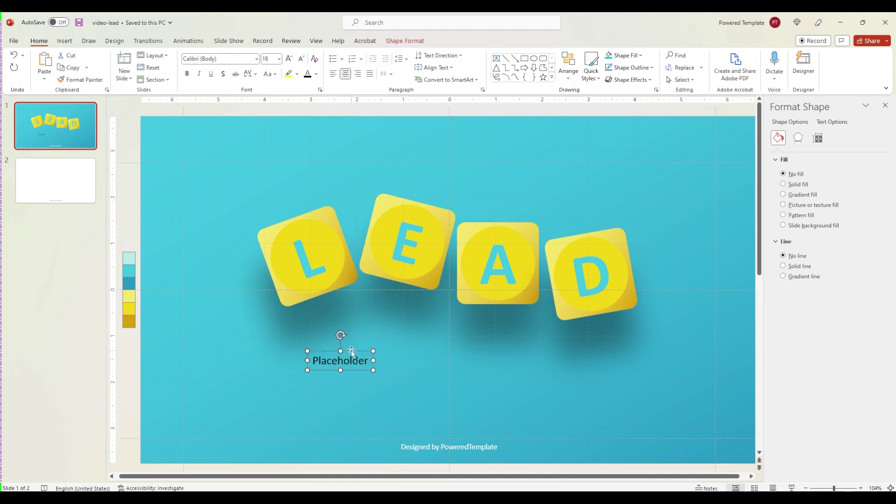
left_click_drag(352, 351, 324, 333)
- Add a second centred text box beneath it at 10.5 pt and enter =lorem(1)
left_click(496, 59)
left_click(312, 370)
left_click(345, 75)
left_click(302, 57)
left_click(302, 58)
left_click(303, 58)
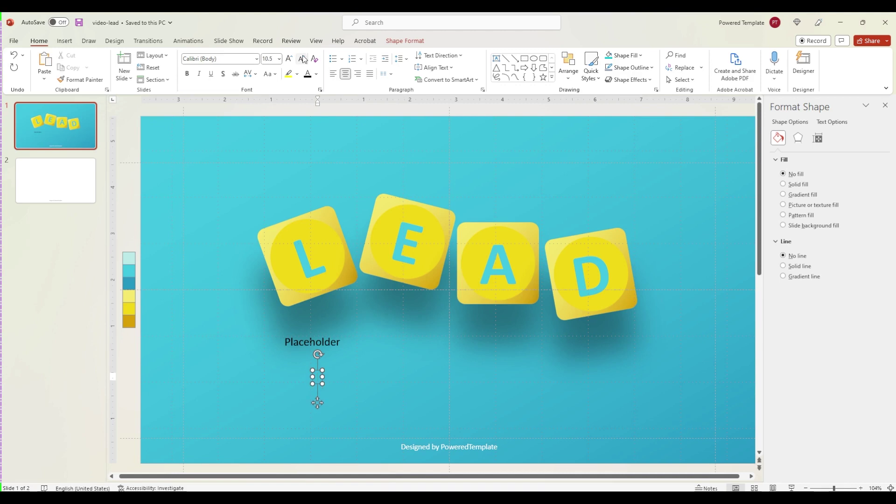
left_click(318, 380)
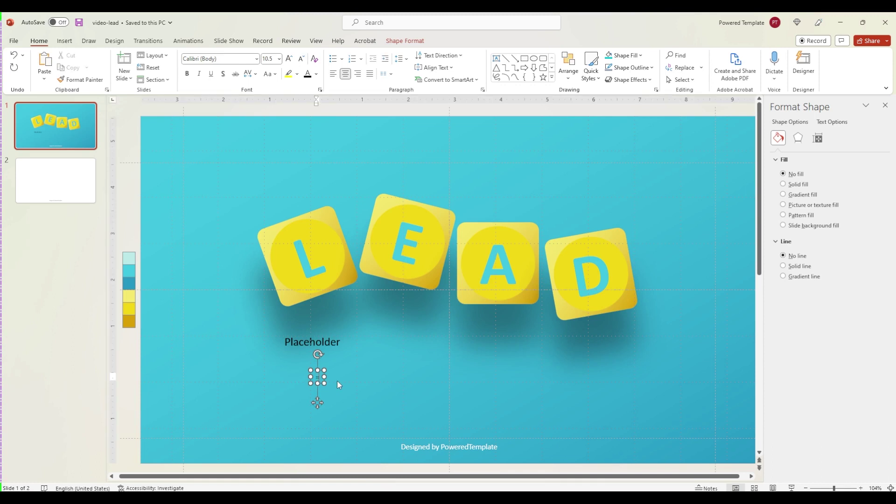
type("=lorem(1)")
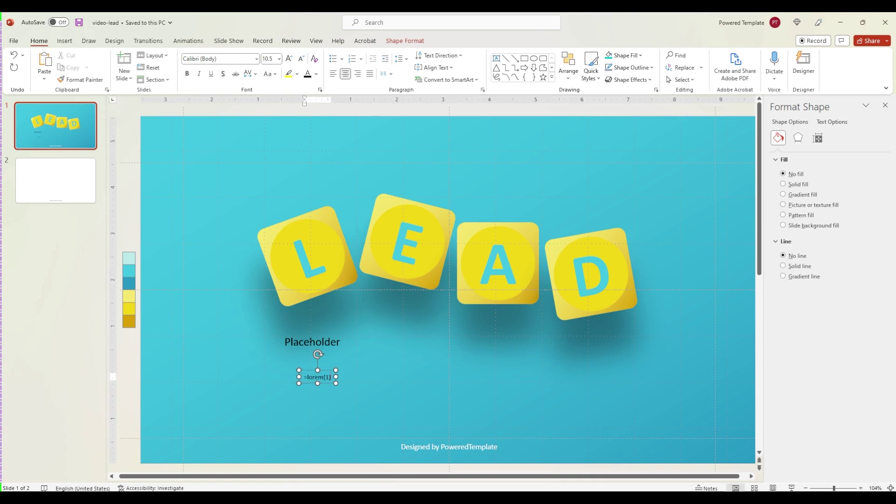
- Expand =lorem(1) into sample text and narrow its box into a tall column under Placeholder
key("Return")
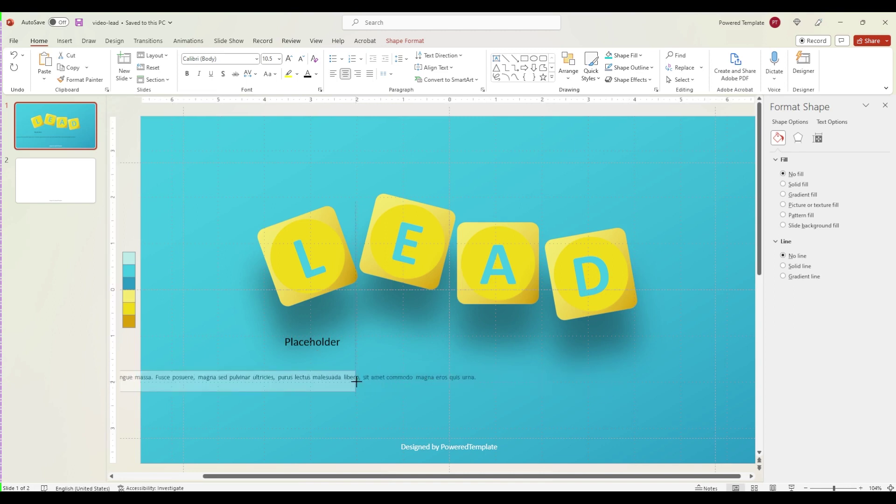
left_click_drag(614, 381, 356, 383)
left_click_drag(198, 370, 333, 369)
left_click_drag(157, 383, 254, 382)
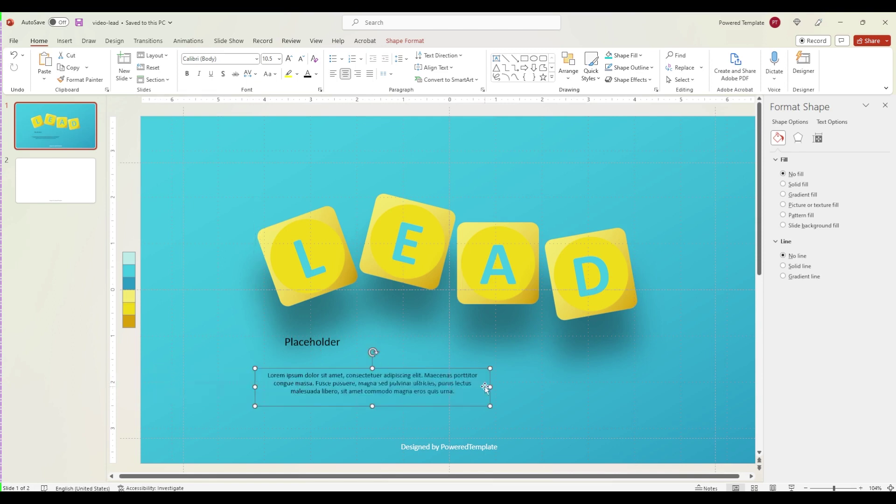
left_click_drag(486, 387, 357, 376)
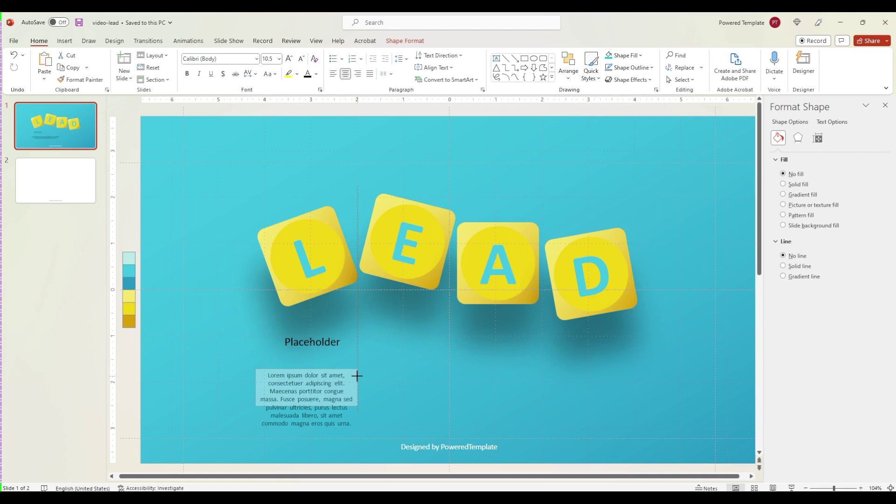
- Delete the lorem text after 'Maecenas porttitor congue massa.' so the paragraph ends there
left_click(313, 400)
left_click_drag(286, 400, 353, 424)
key("Delete")
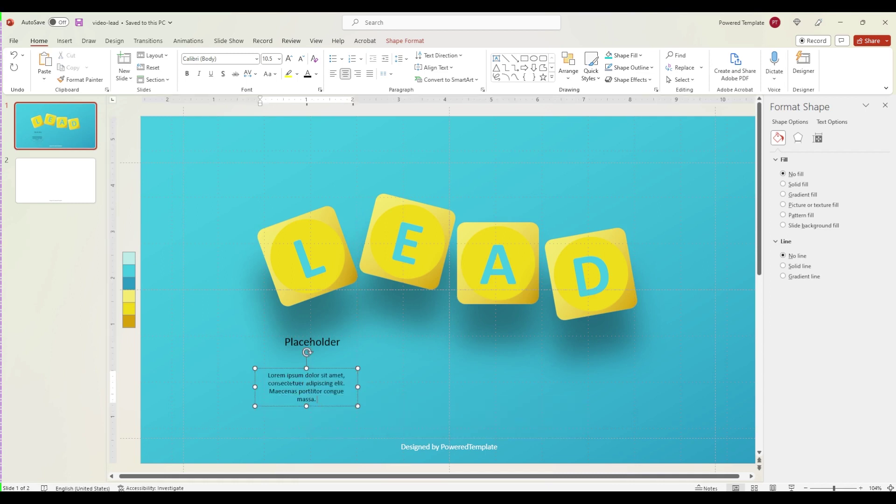
left_click(328, 369)
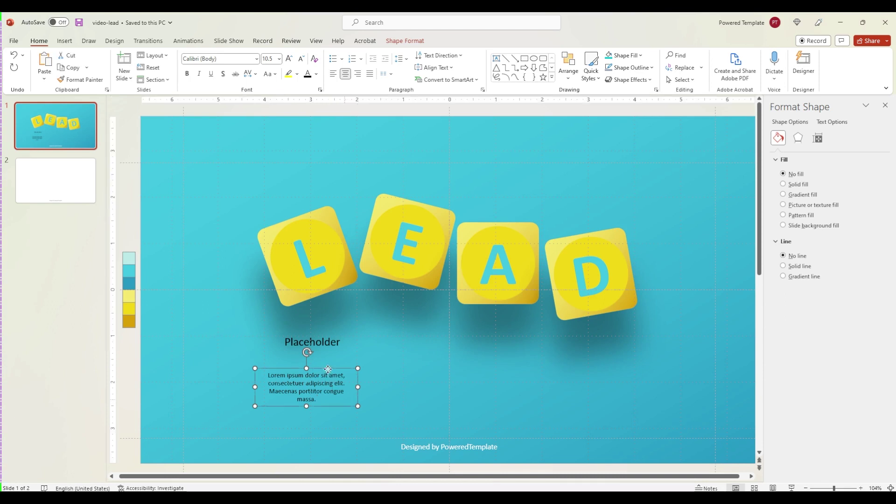
left_click(317, 74)
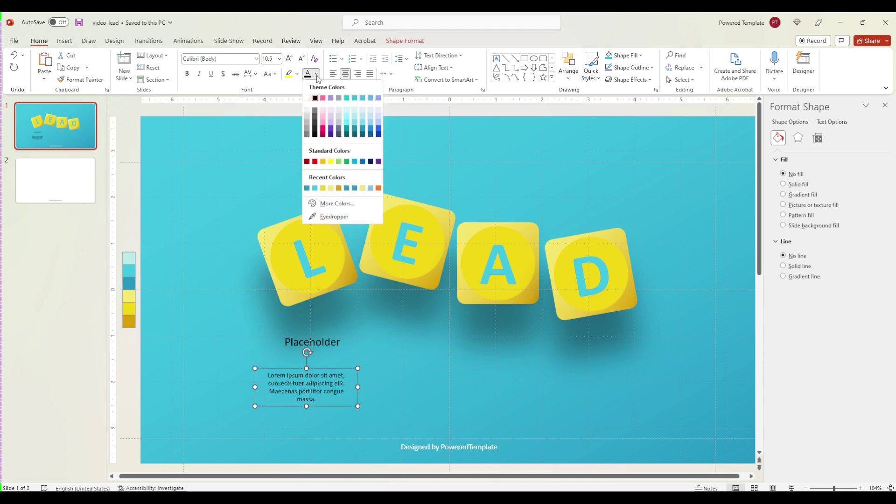
- Make the body text white and colour the heading yellow sampled from a tile
left_click(307, 99)
left_click(321, 333)
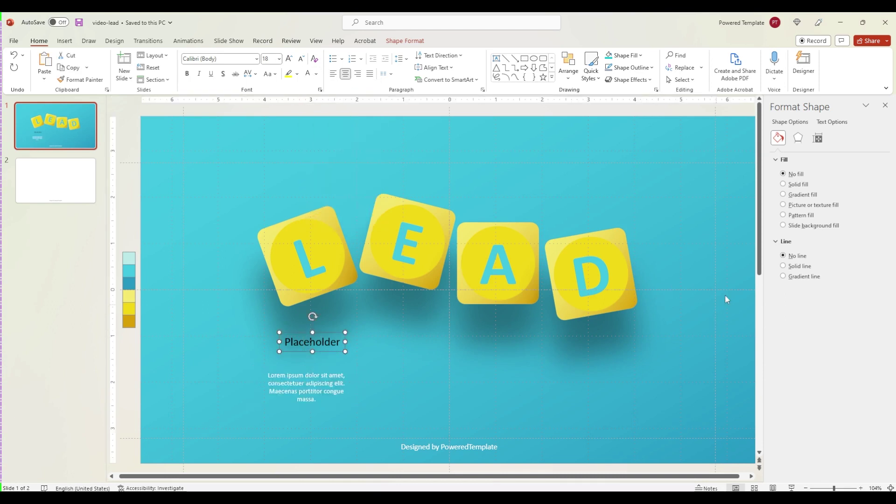
left_click(317, 74)
left_click(327, 217)
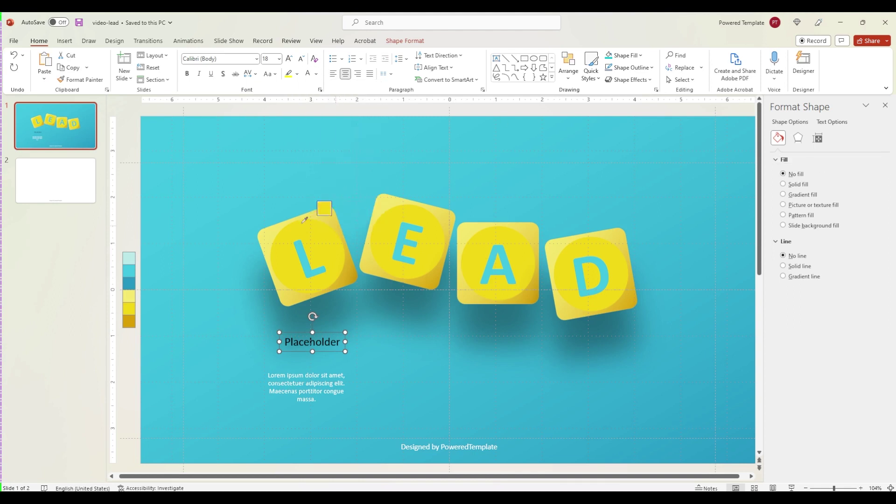
left_click(262, 233)
- Centre-align the heading over the body text and move the body up beneath it
left_click(334, 374, "shift")
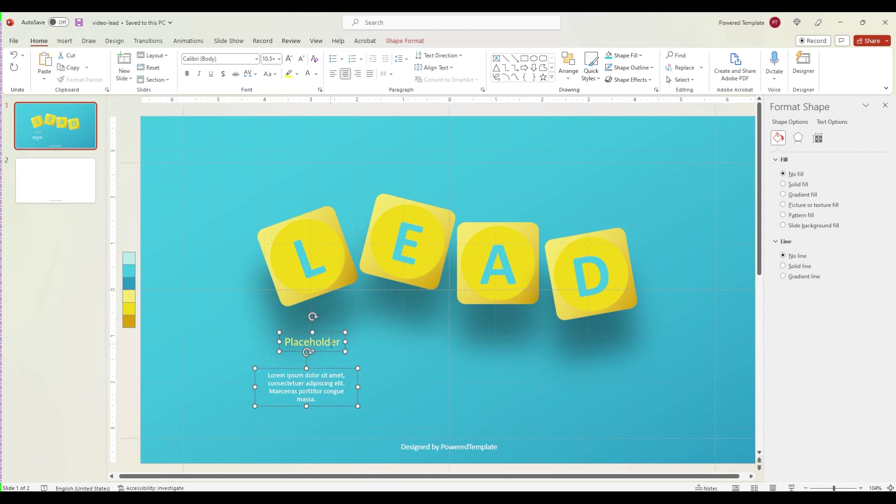
left_click(569, 66)
mouse_move(583, 226)
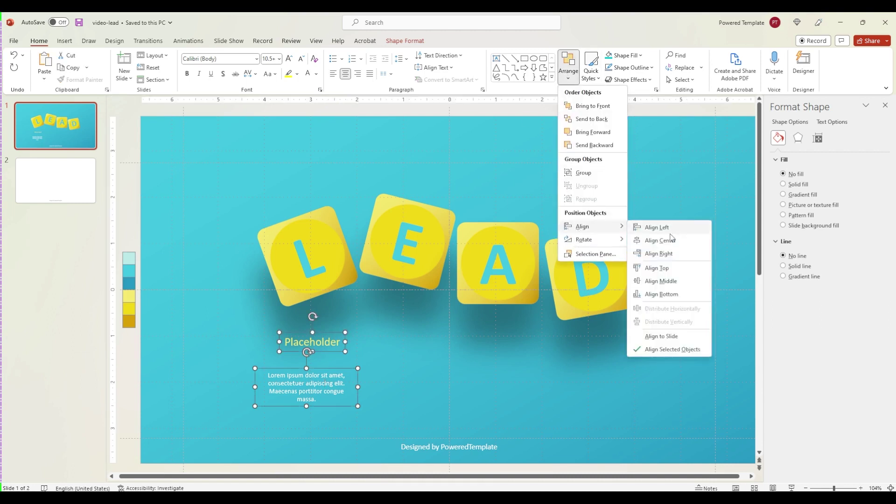
left_click(654, 240)
left_click(337, 359)
left_click_drag(345, 368, 344, 350)
- Make the Placeholder heading bold at 16 pt
left_click(328, 335)
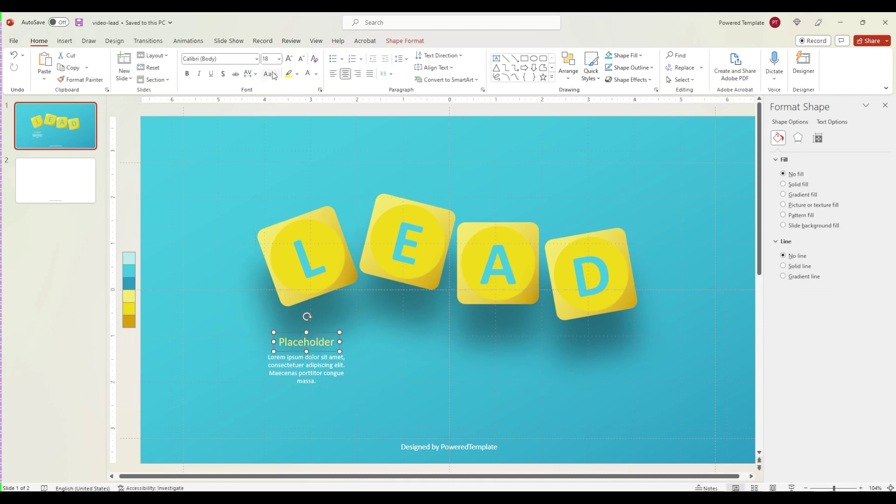
left_click(301, 60)
left_click(301, 59)
left_click(188, 74)
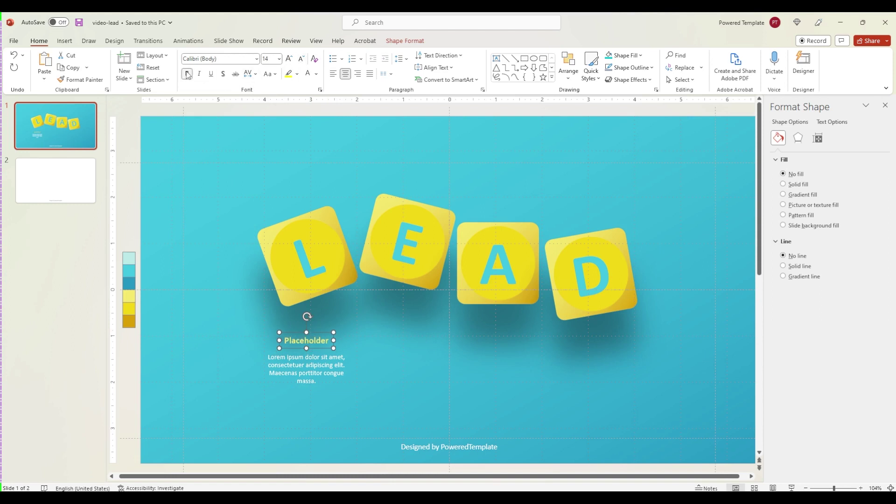
left_click(289, 58)
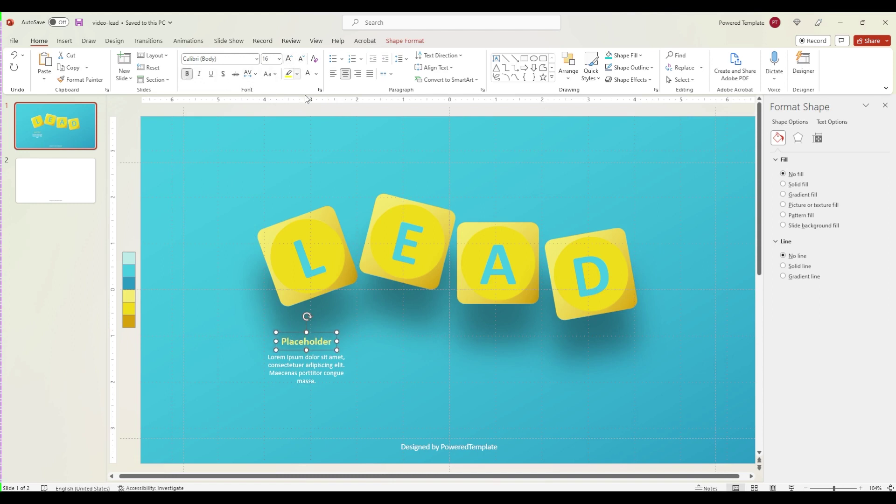
left_click_drag(328, 335, 328, 335)
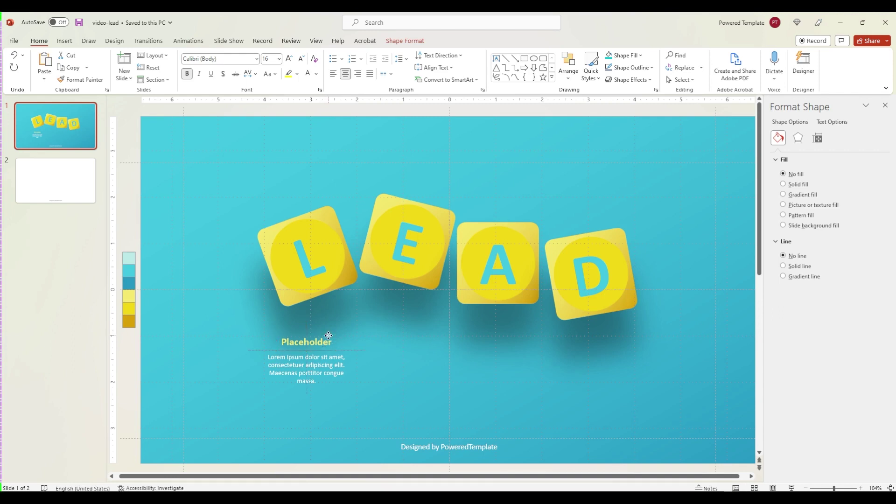
- Group the heading and body text and move the group under the L tile
left_click(327, 370, "shift")
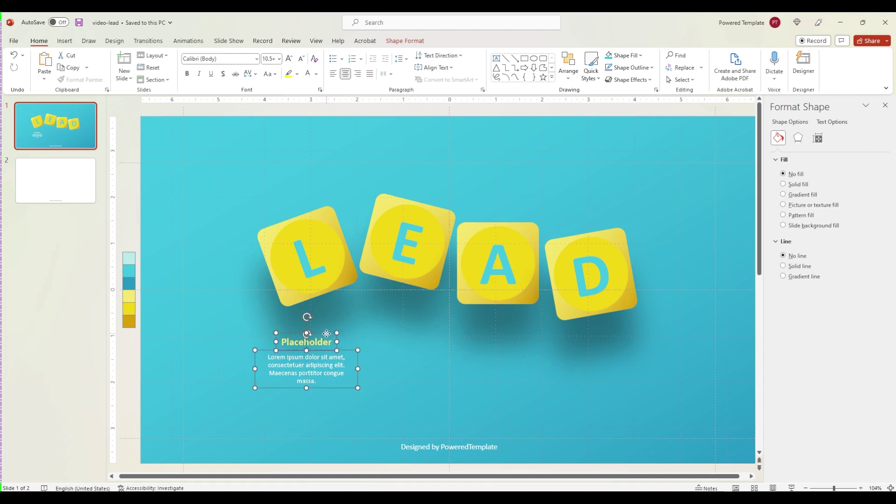
right_click(327, 334)
left_click(451, 204)
left_click_drag(365, 347, 364, 341)
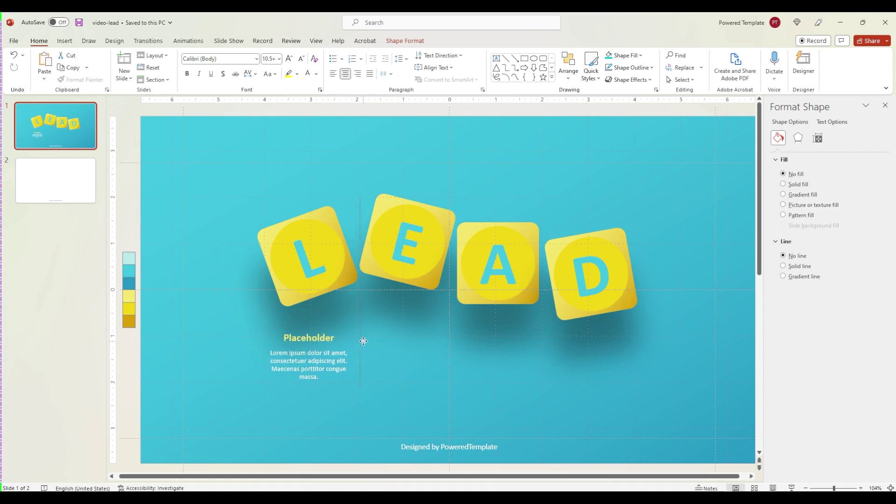
- Paste copies of the caption group and place them under the other tiles, including A and D
mouse_move(363, 342)
left_mouse_down()
mouse_move(365, 350)
mouse_move(462, 346)
left_mouse_up()
key("ctrl+v")
key("ctrl+v")
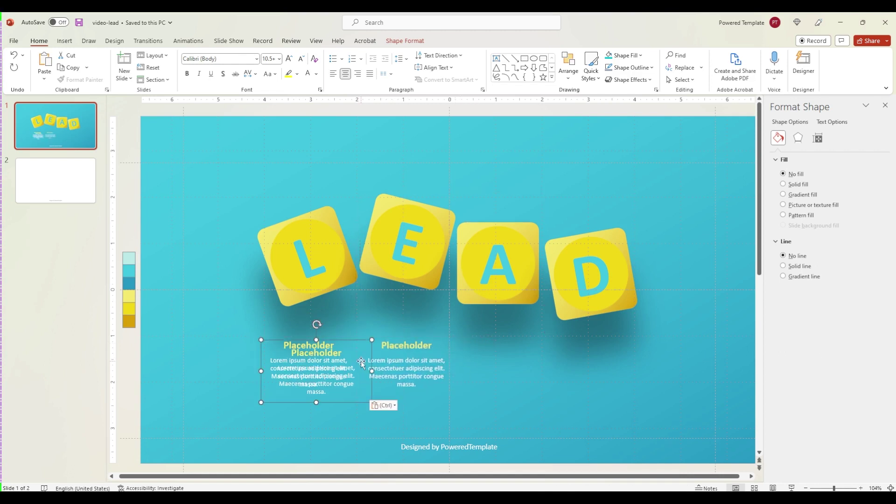
left_click_drag(362, 362, 540, 354)
key("ctrl+v")
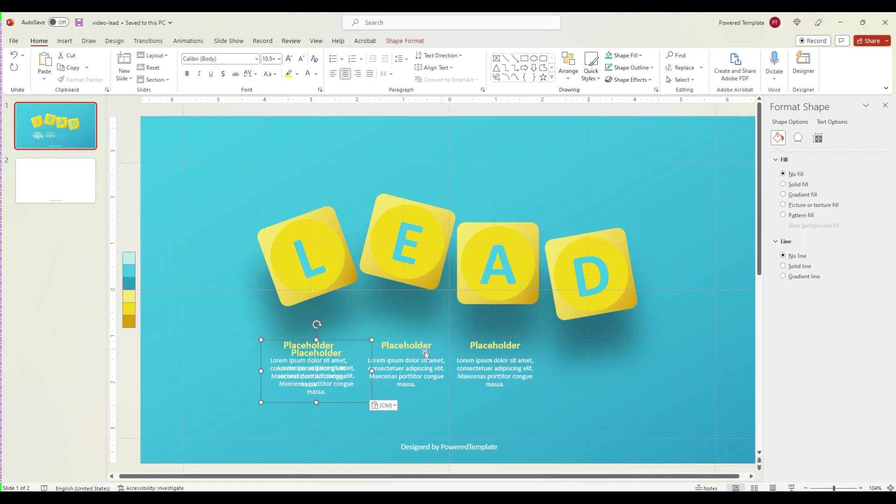
left_click_drag(318, 359, 599, 357)
- Align all four caption groups along their tops
left_click(520, 361, "shift")
left_click(406, 368, "shift")
left_click(308, 368, "shift")
left_click(568, 65)
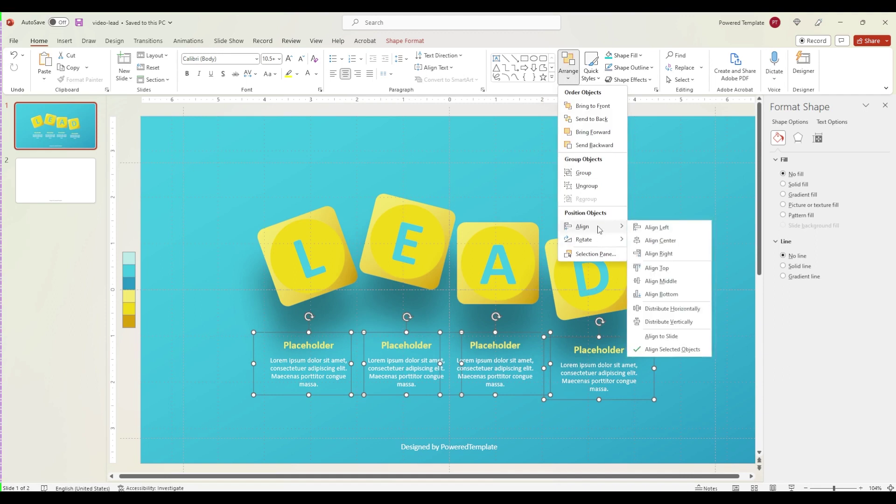
left_click(656, 268)
- Nudge the fourth caption left and distribute all four captions horizontally
left_click(657, 332)
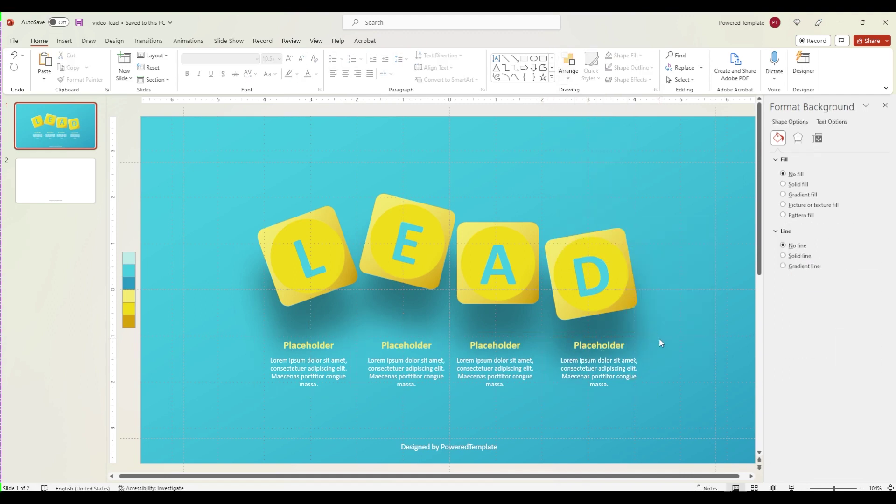
left_click(640, 348)
left_click_drag(653, 348, 642, 346)
left_click(494, 368, "shift")
left_click(406, 369, "shift")
left_click(312, 372, "shift")
left_click(569, 65)
mouse_move(583, 226)
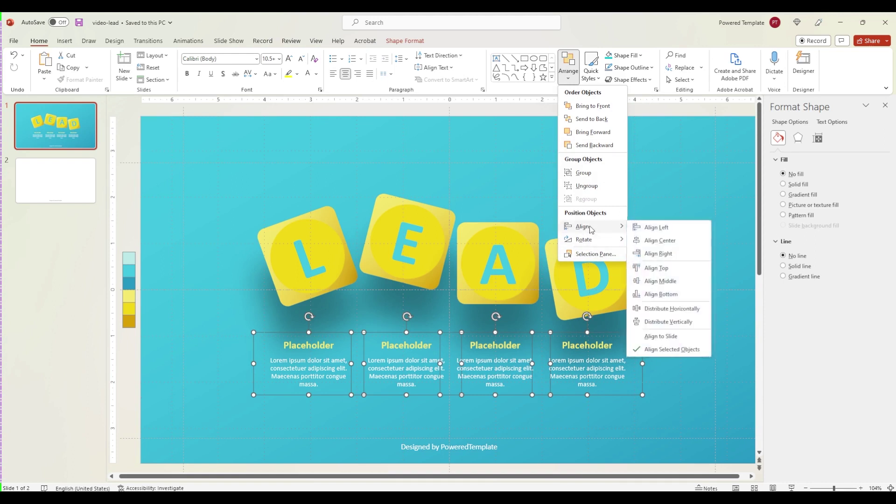
left_click(683, 310)
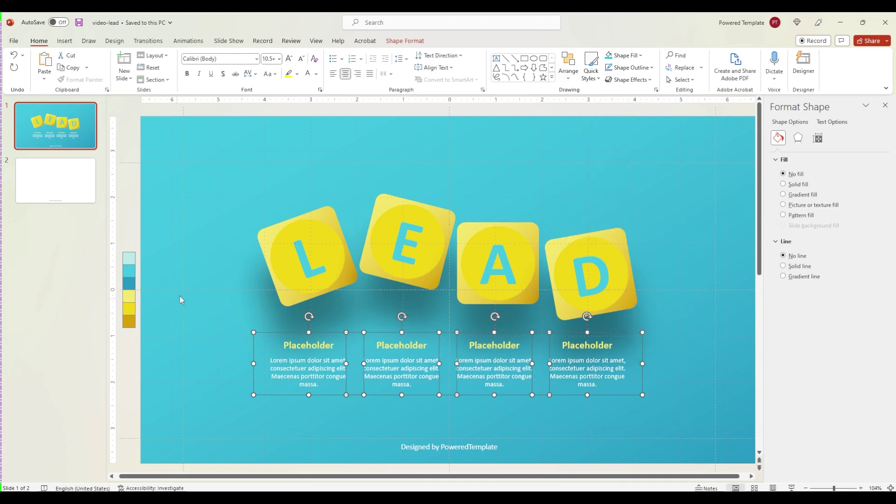
left_click(195, 294)
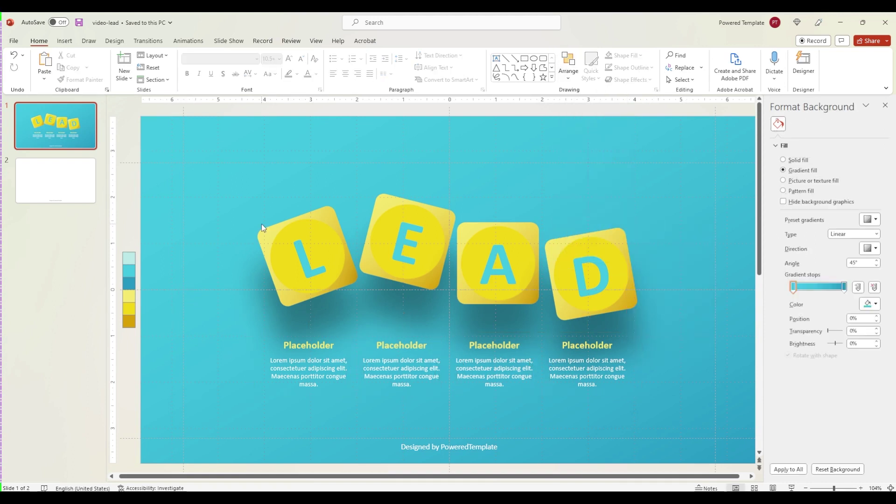
- Add a horizontal guide below the captions and duplicate the cyan LEAD slide
mouse_move(209, 163)
left_mouse_down()
mouse_move(669, 426)
mouse_move(458, 266)
mouse_move(274, 202)
mouse_move(280, 150)
left_mouse_up()
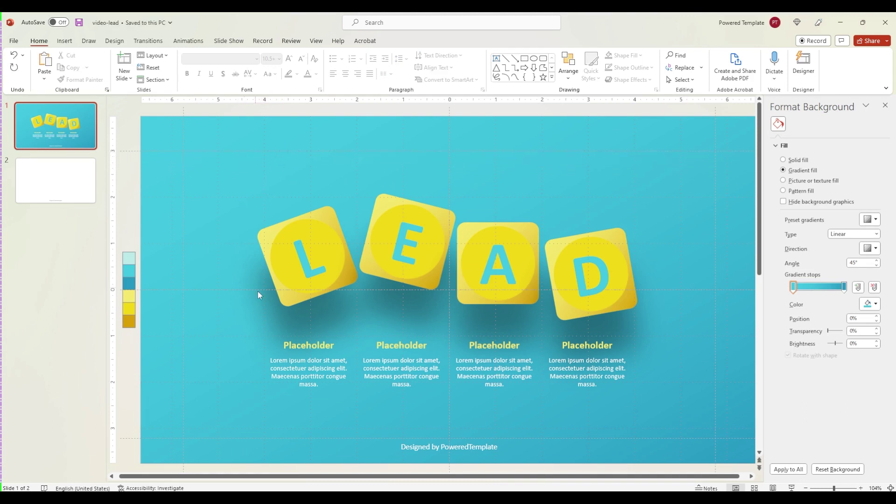
left_click(63, 180)
left_click(56, 126)
right_click(68, 142)
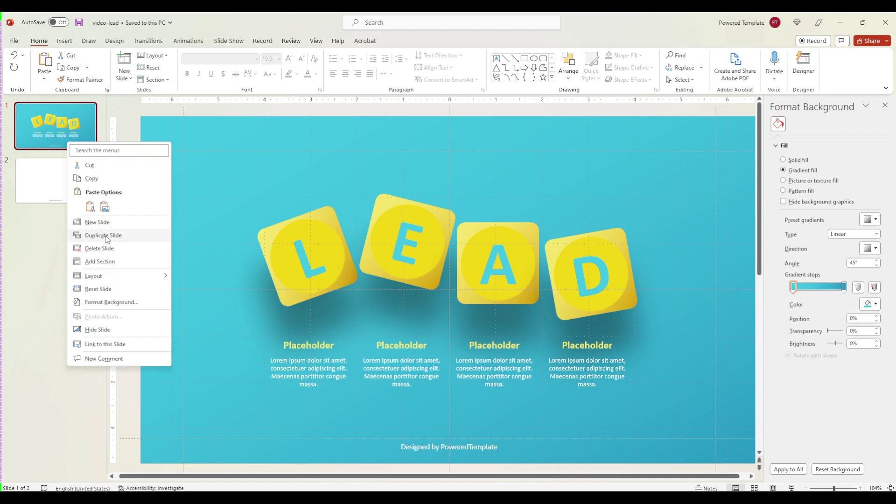
left_click(103, 235)
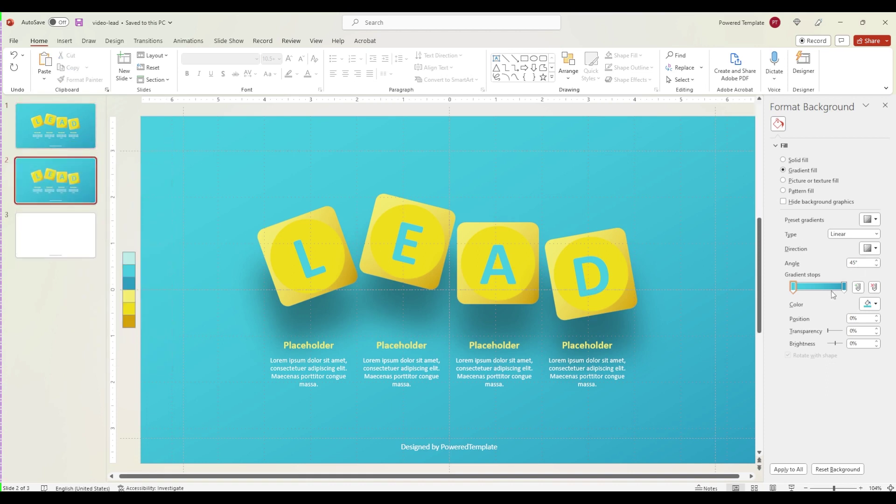
- Set both background gradient stops of the copy to yellow using the Eyedropper
left_click(869, 304)
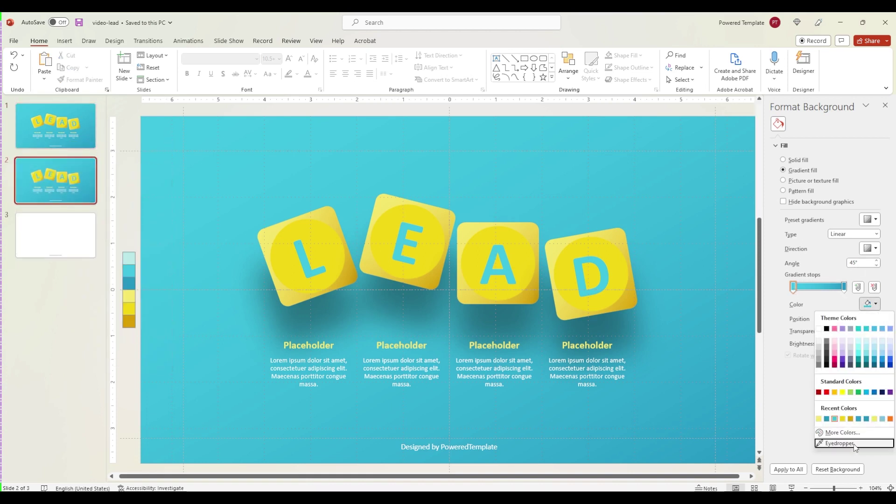
left_click(857, 446)
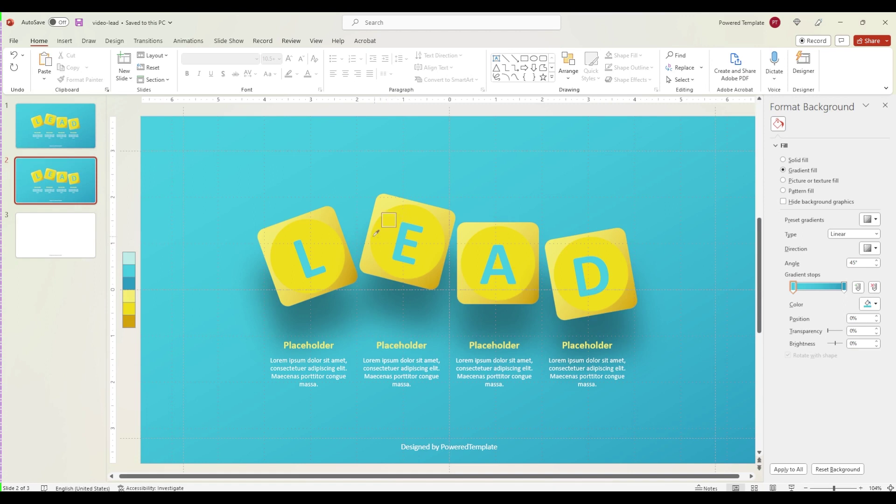
left_click(129, 306)
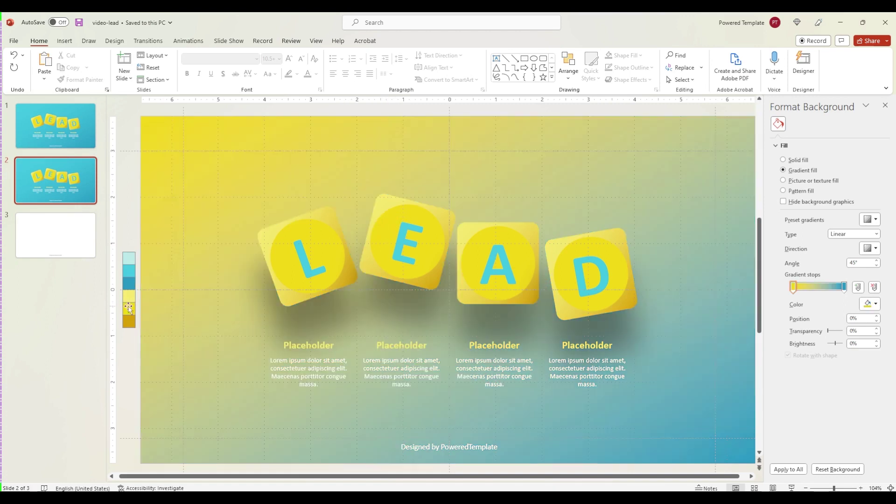
left_click(843, 287)
left_click(869, 304)
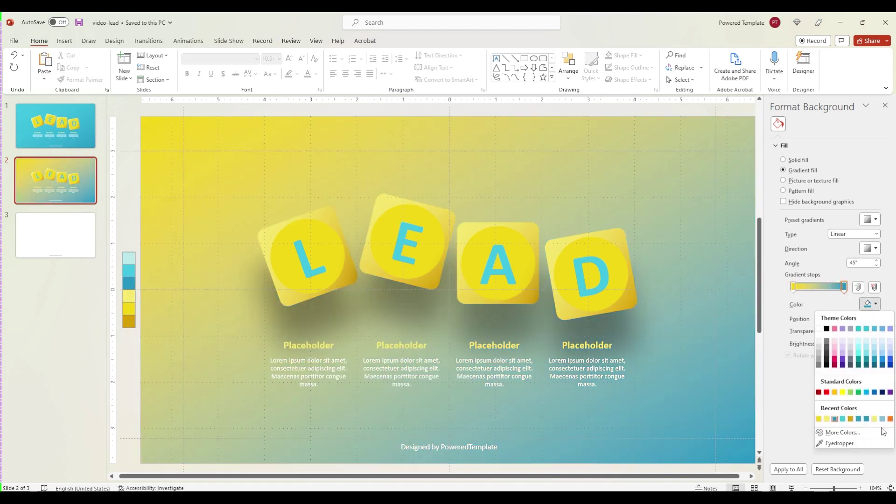
left_click(857, 446)
left_click(130, 308)
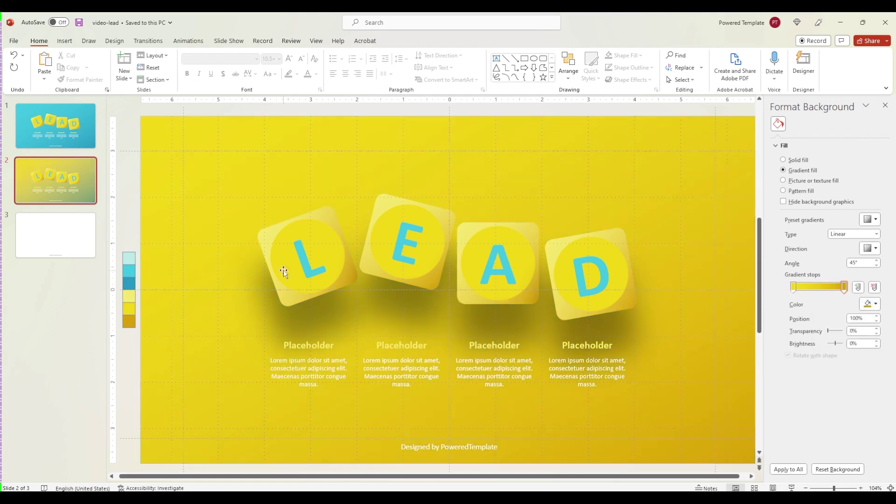
left_click(316, 226)
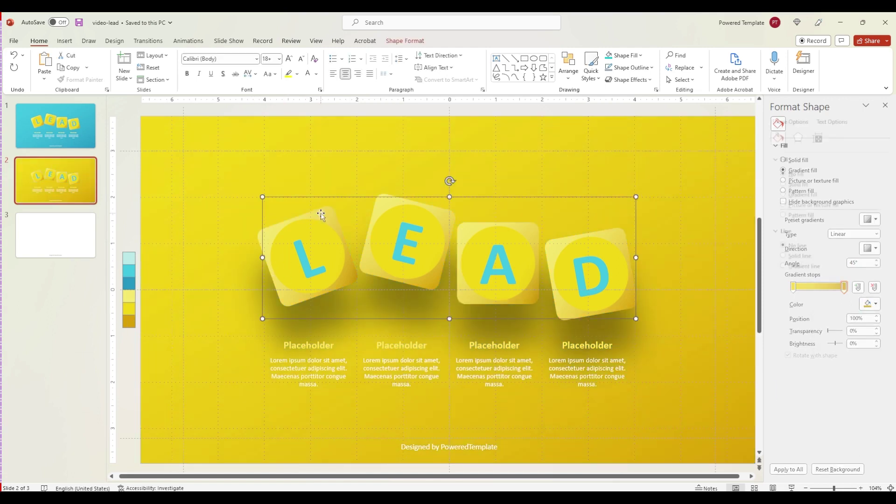
- Select the L tile within the group and sample light cyan for its gradient stop
right_click(462, 199)
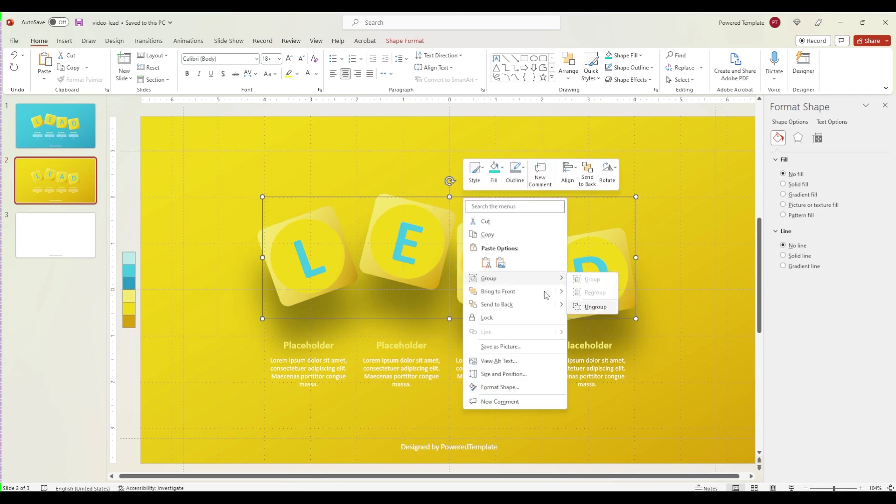
left_click(327, 215)
left_click(327, 214)
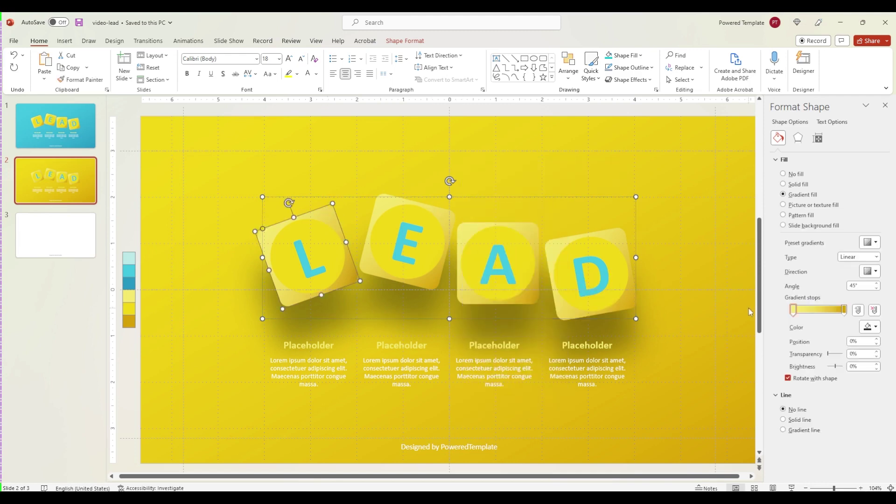
left_click(875, 327)
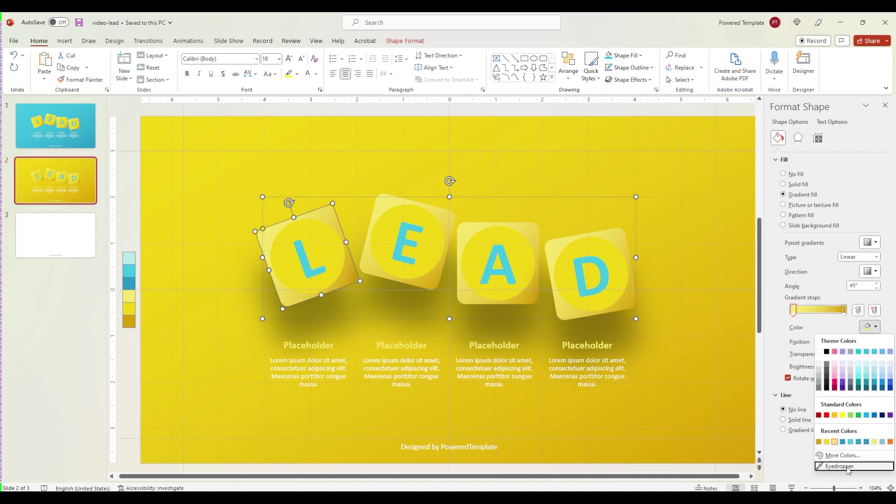
left_click(835, 466)
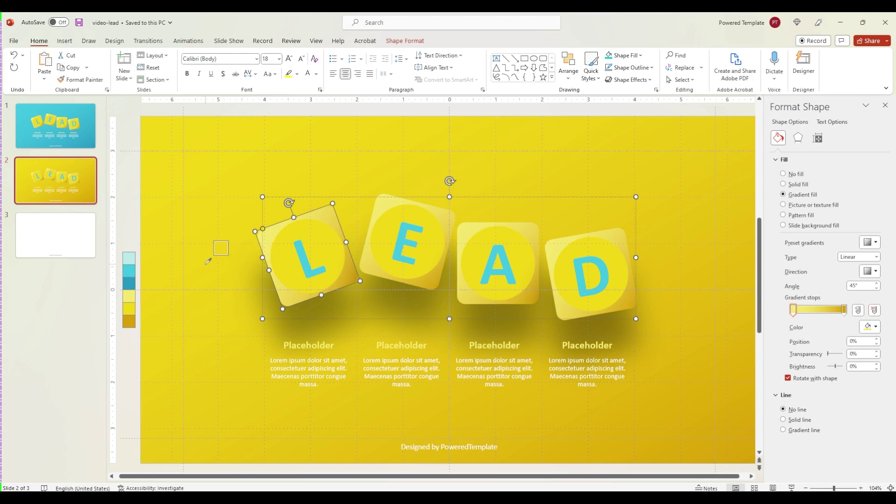
left_click(133, 253)
- Recolour the L tile's remaining gradient stops to cyan and darker blue
left_click(843, 309)
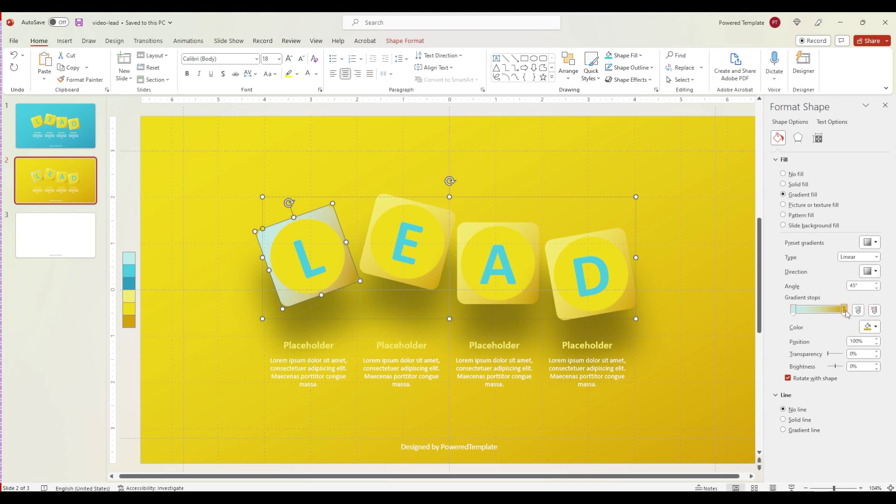
left_click(876, 326)
left_click(840, 465)
left_click(131, 270)
left_click(876, 326)
left_click(840, 466)
left_click(127, 281)
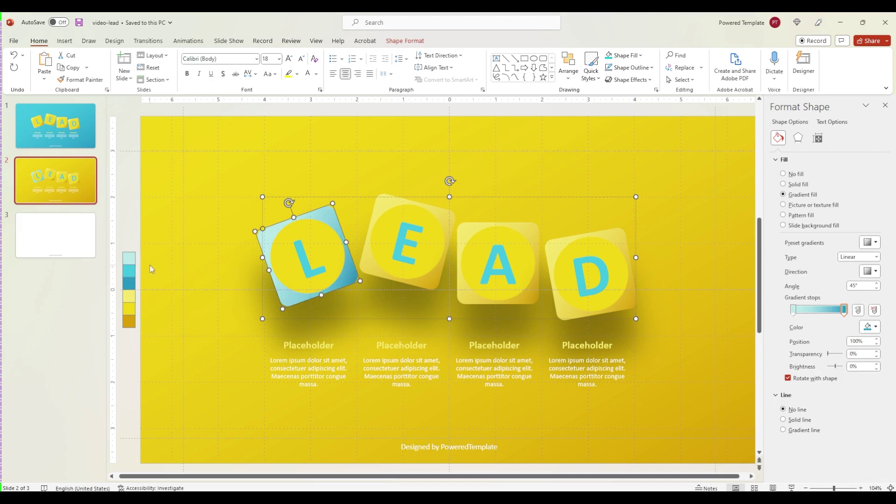
left_click(794, 310)
left_click(871, 327)
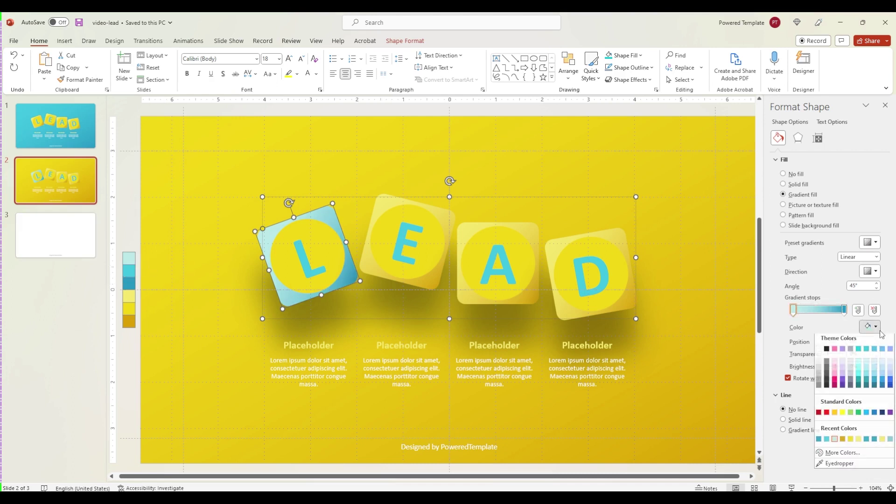
left_click(826, 442)
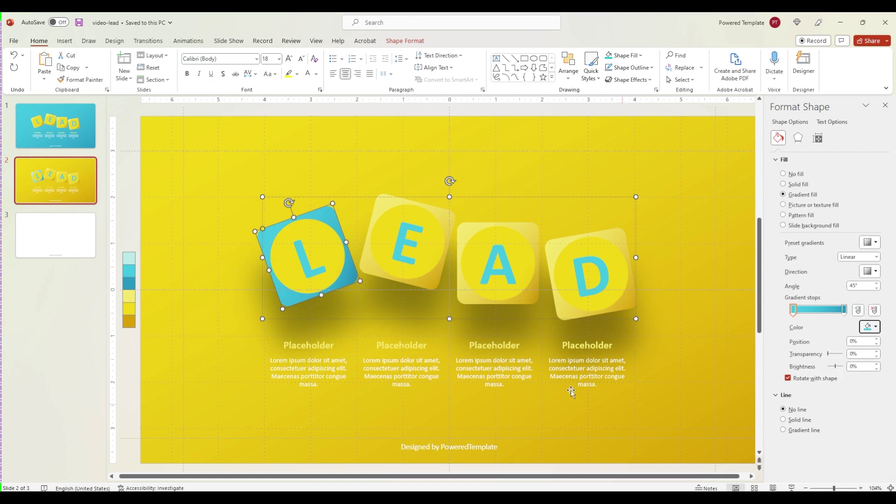
- Fill the whole L tile with solid cyan
left_click(225, 259)
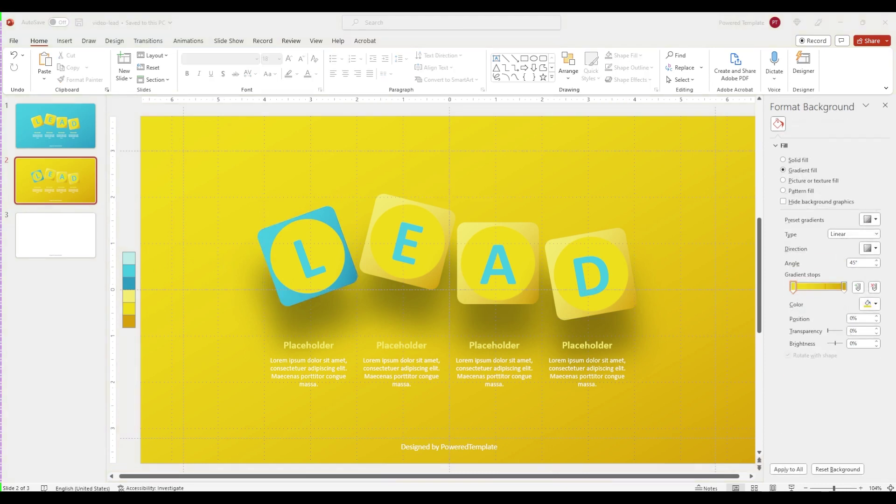
left_click(317, 231)
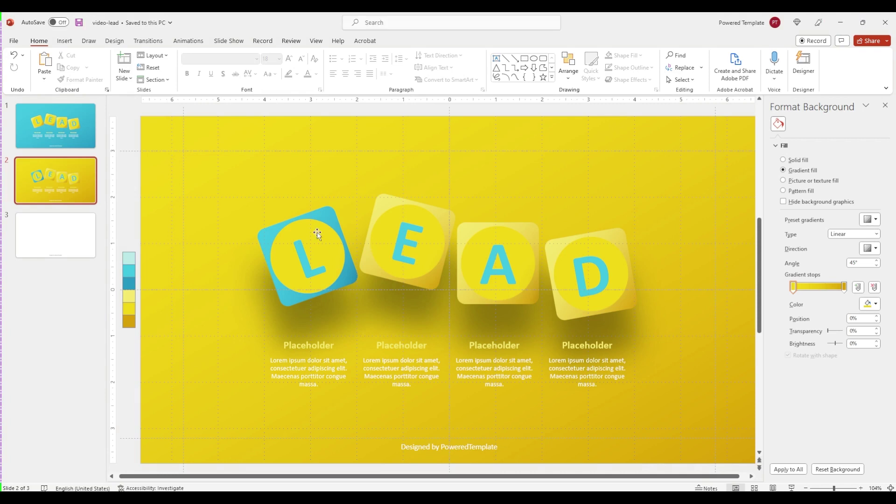
left_click(318, 232)
key("Escape")
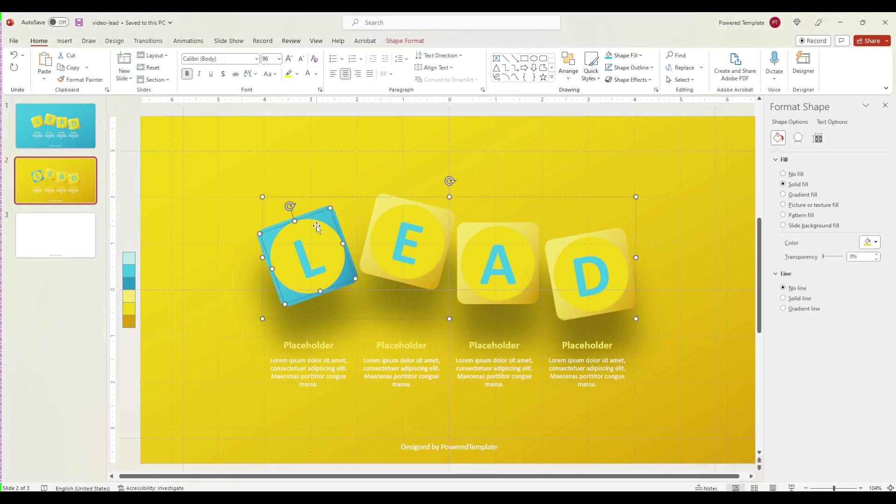
left_click(871, 243)
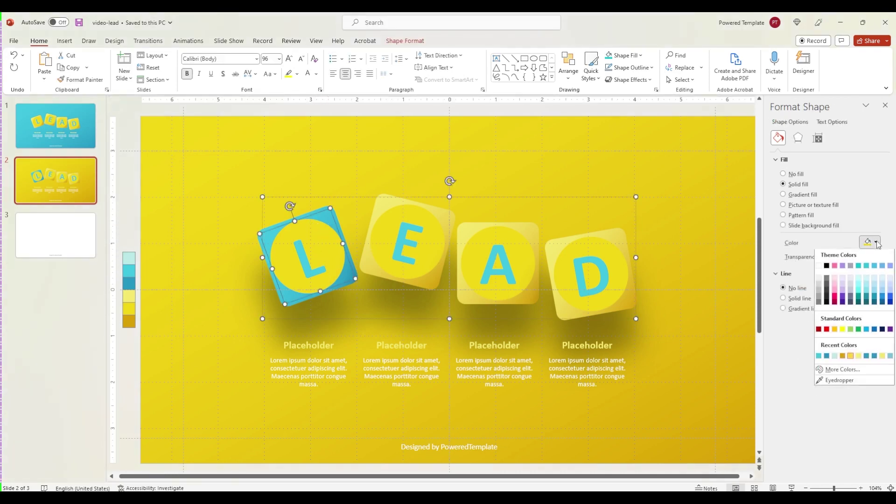
left_click(821, 361)
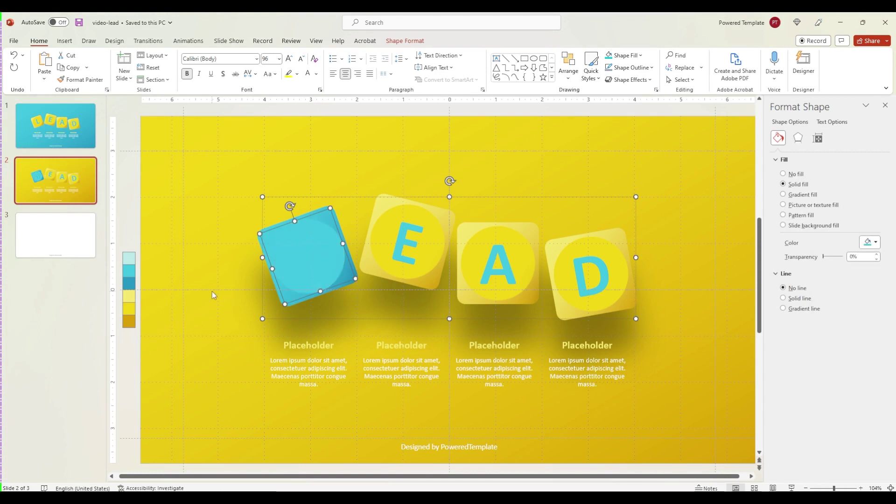
left_click(314, 220)
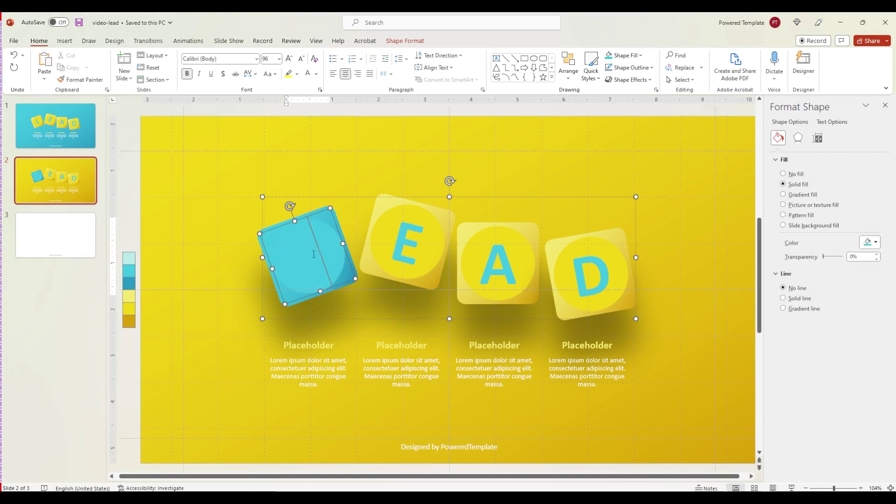
- Make the letter L yellow
left_click(317, 74)
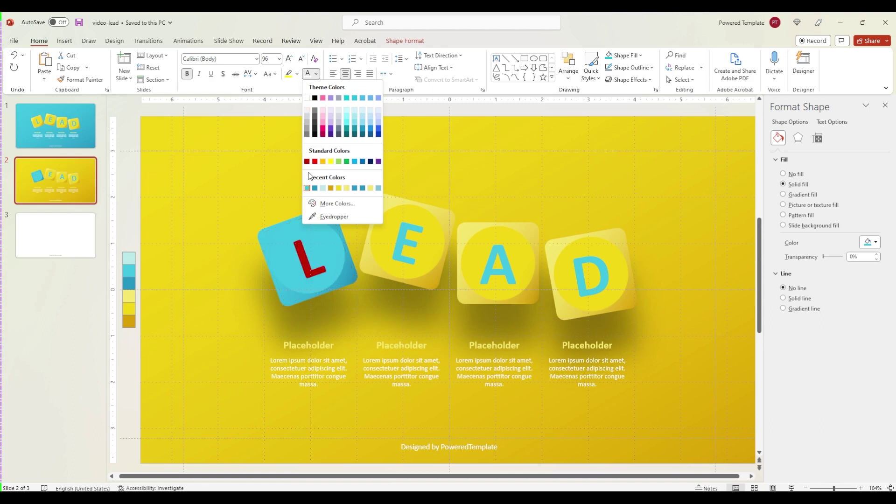
left_click(346, 188)
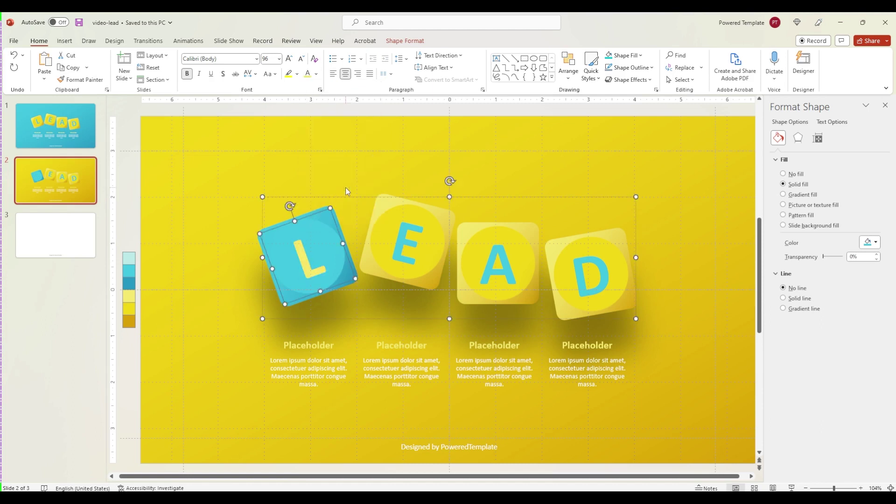
left_click(230, 276)
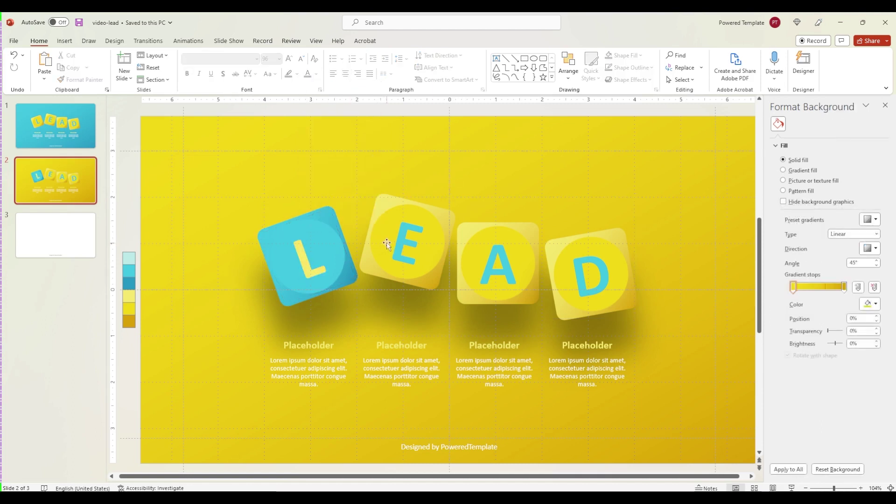
- Set the E tile's two gradient stops to light cyan and cyan
left_click(394, 216)
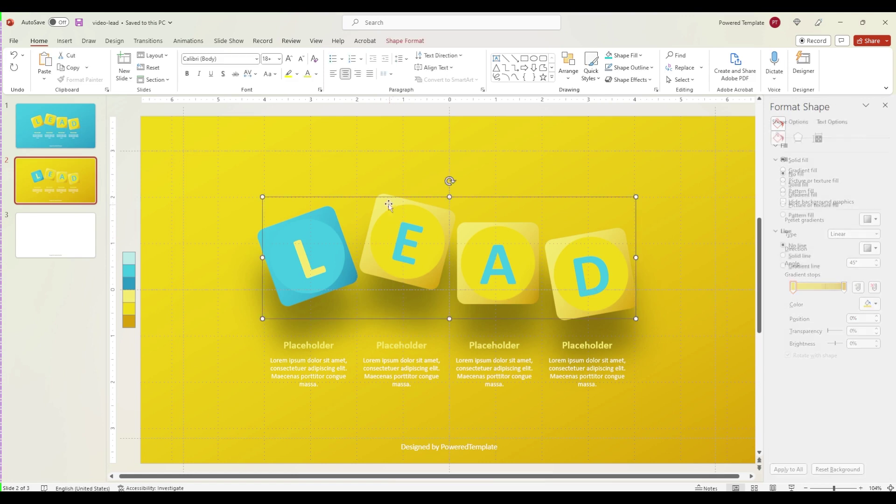
left_click(388, 209)
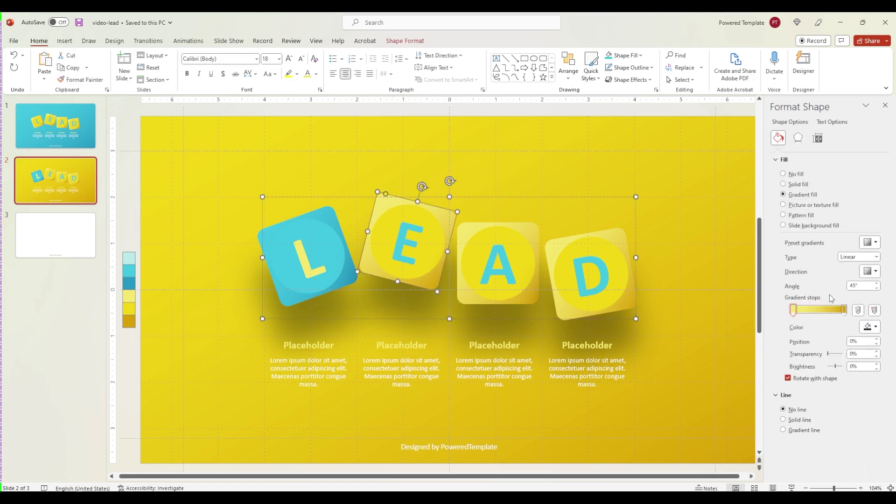
left_click(870, 327)
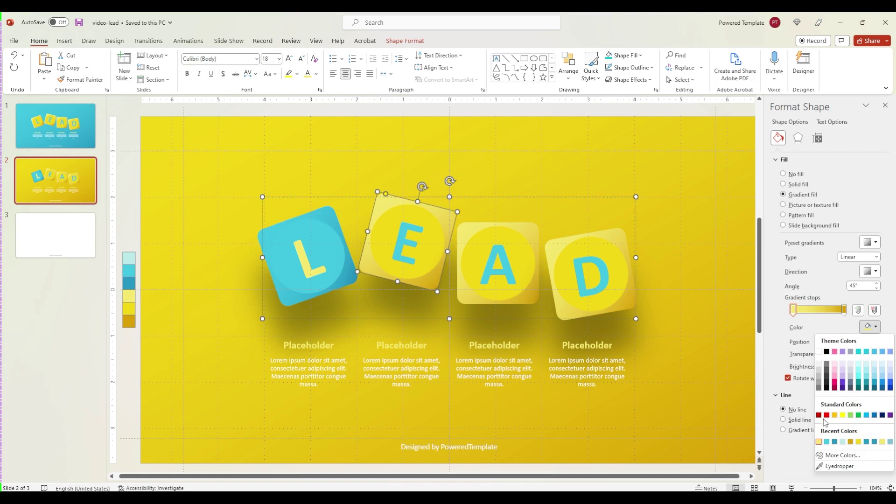
left_click(827, 442)
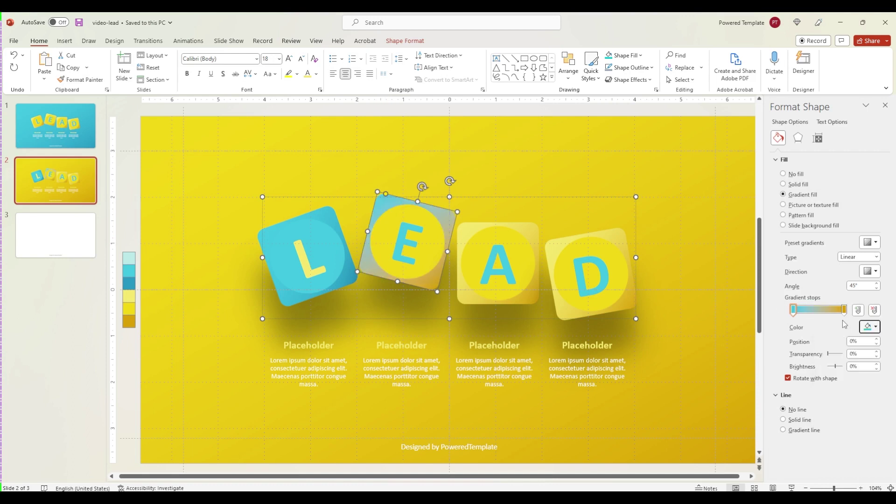
left_click(876, 327)
left_click(835, 441)
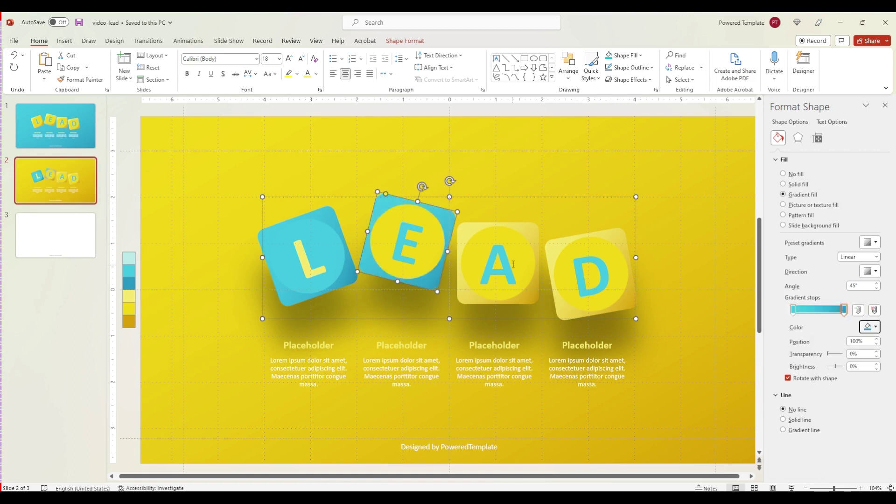
- Set both of the A tile's gradient stops to cyan
left_click(473, 234)
left_click(794, 311)
left_click(868, 327)
left_click(827, 441)
left_click(844, 310)
left_click(870, 327)
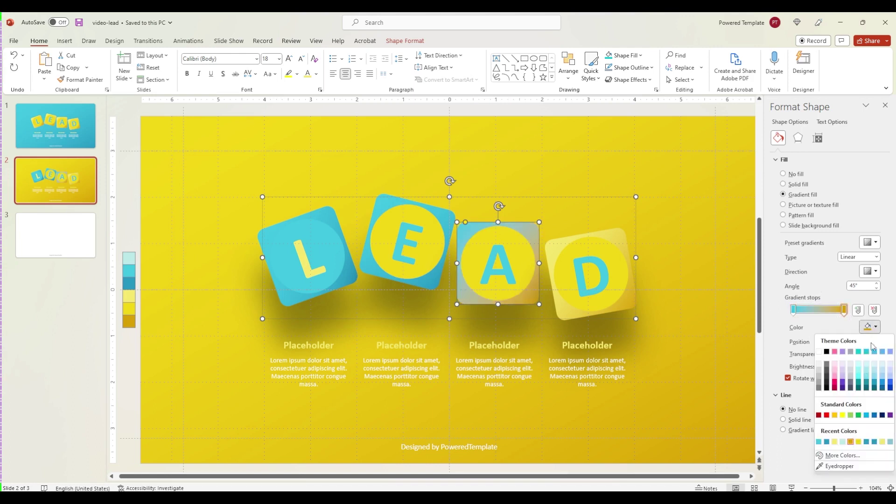
left_click(826, 442)
- Set the D tile's gradient stops to cyan, with a darker cyan right stop
left_click(560, 252)
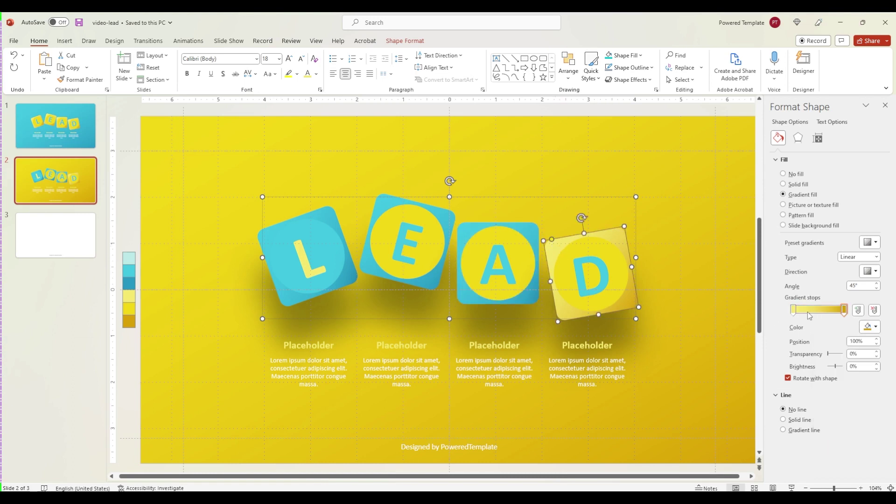
left_click(870, 326)
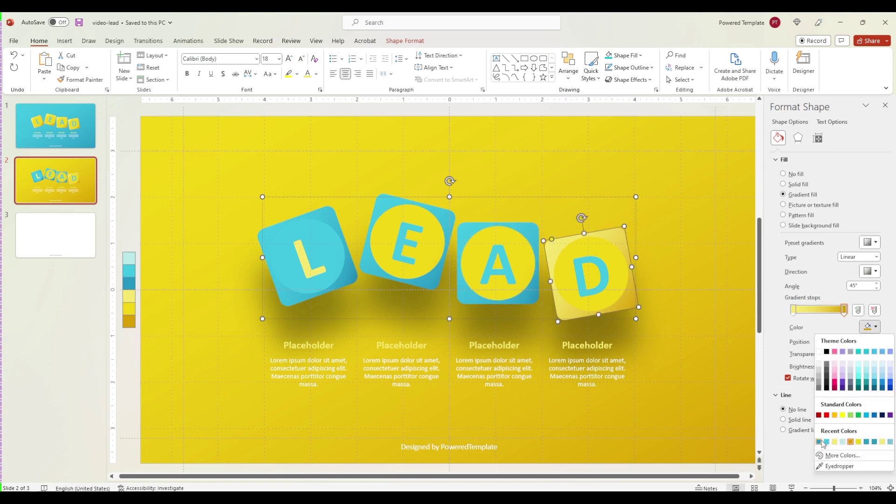
left_click(820, 441)
left_click(793, 310)
left_click(870, 327)
left_click(820, 441)
left_click(844, 310)
left_click(873, 326)
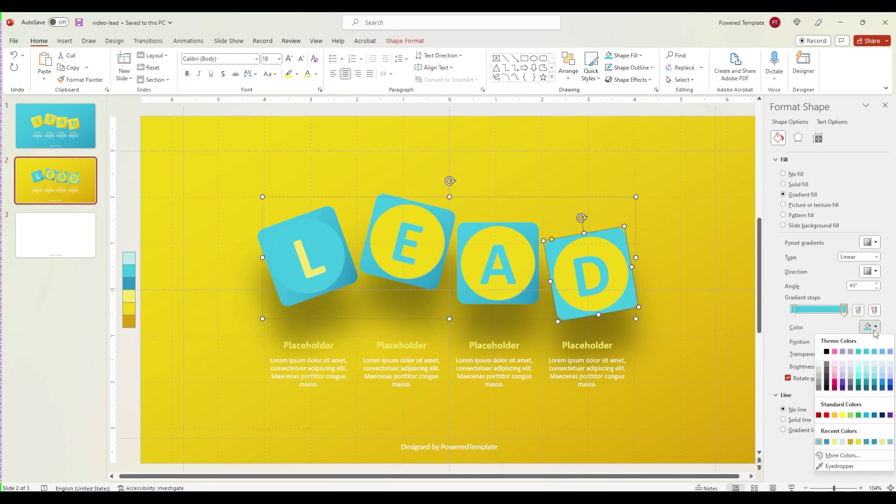
left_click(827, 441)
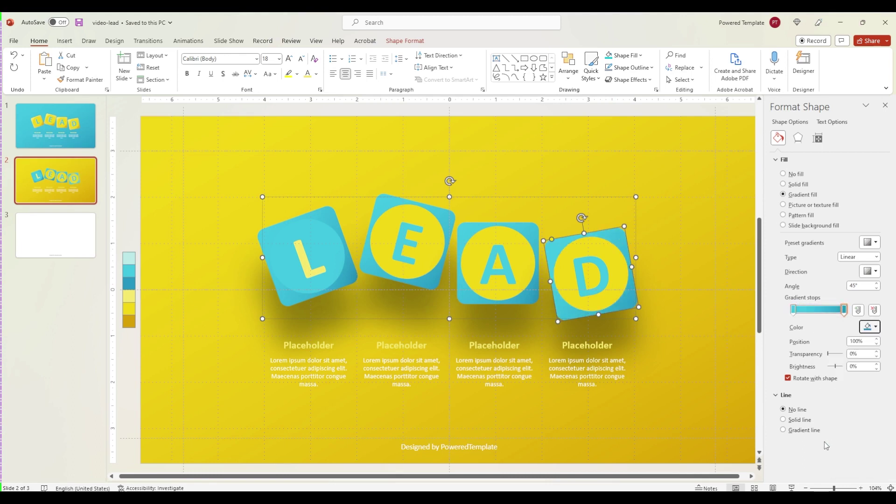
- Give the E, A and D circles a solid fill in the tile blue
left_click(430, 220)
left_click(491, 238, "shift")
left_click(579, 236, "shift")
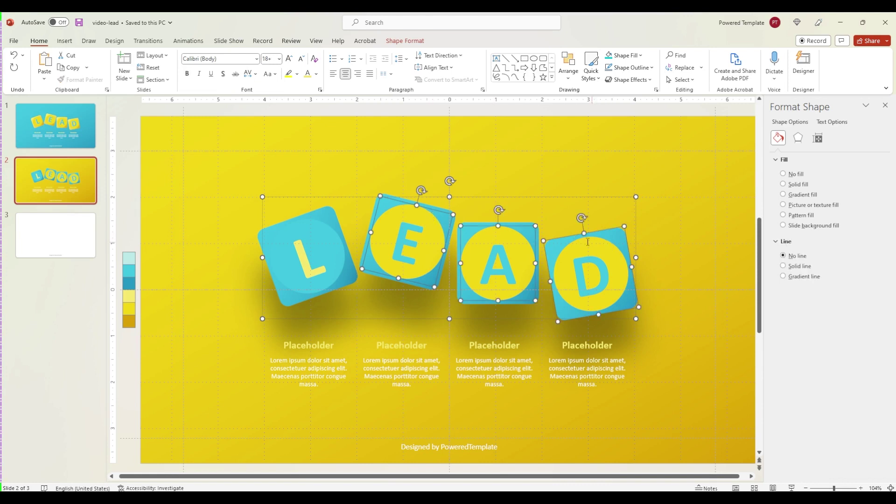
left_click(784, 184)
left_click(878, 243)
left_click(833, 360)
- Make the E, A and D letters yellow
left_click(405, 247)
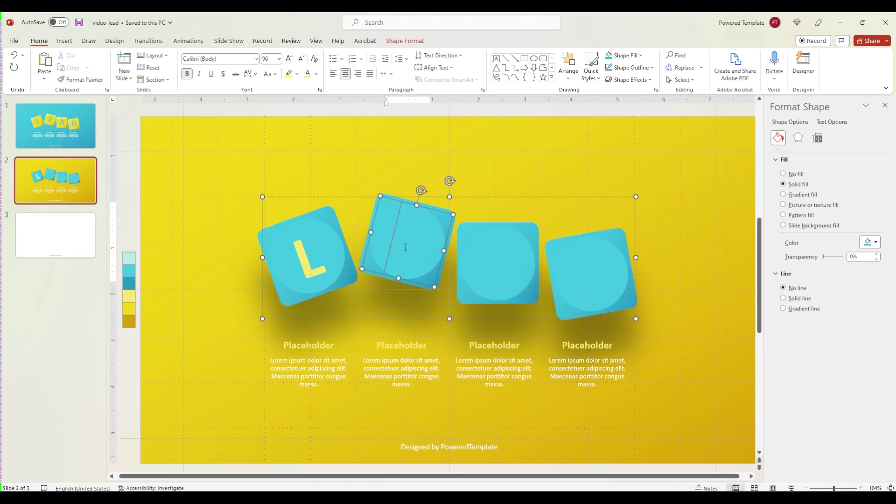
key("Escape")
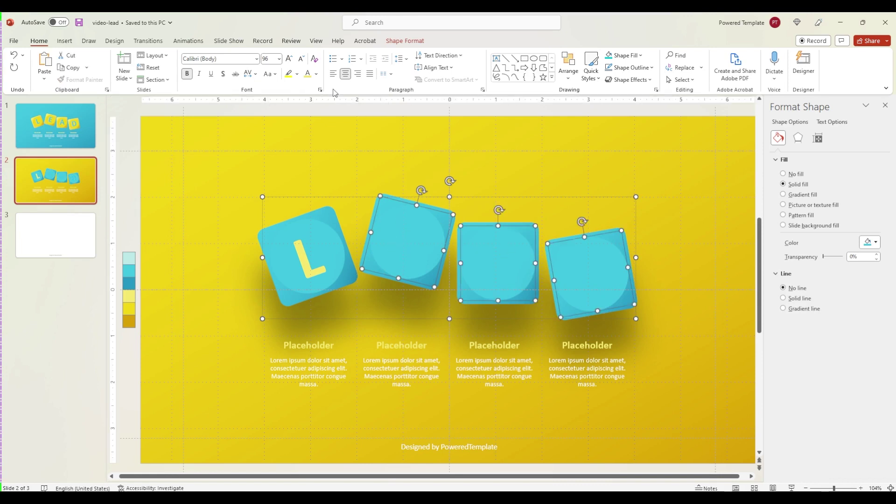
left_click(308, 74)
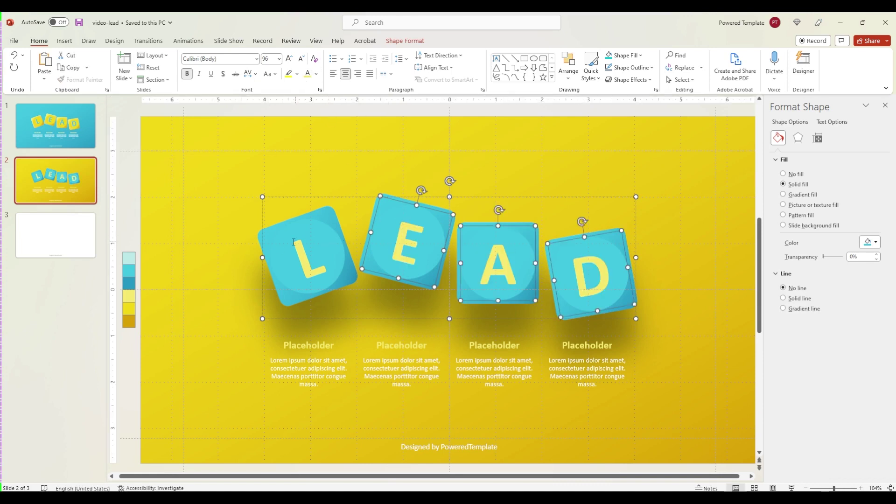
left_click(231, 232)
left_click(325, 339)
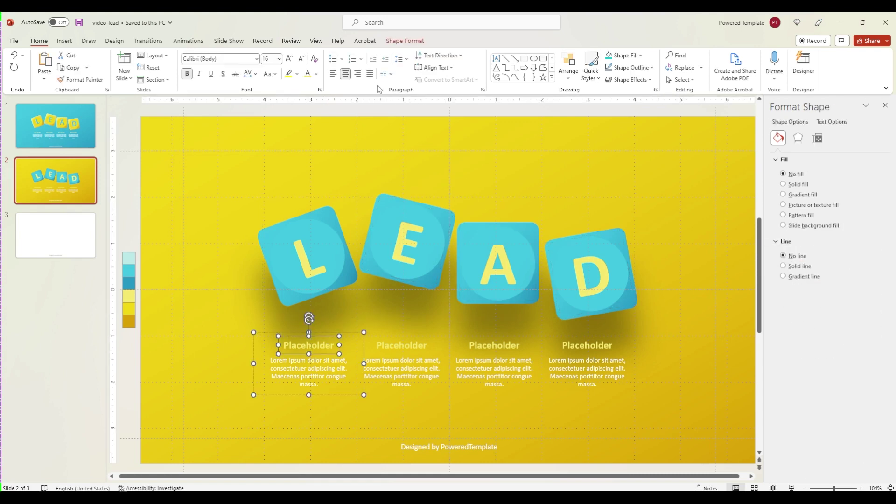
- Make the first Placeholder heading light cyan and select the other three headings
left_click(316, 74)
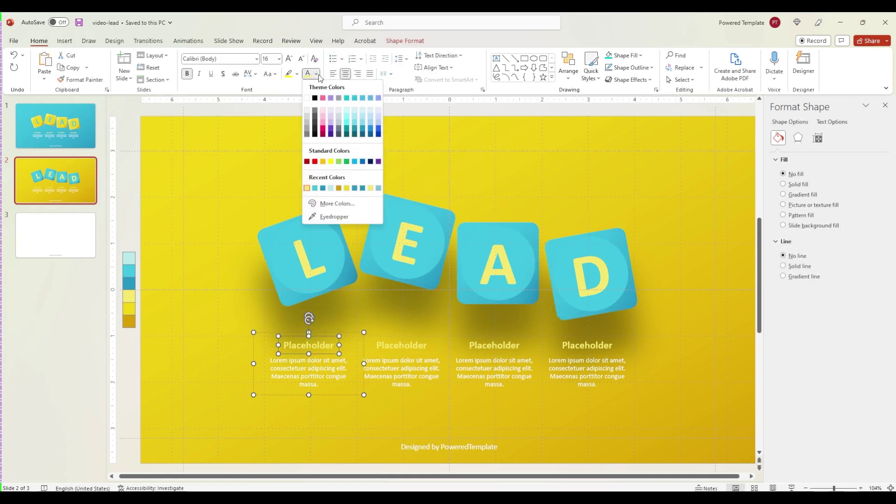
left_click(331, 189)
left_click(398, 340)
left_click(390, 339)
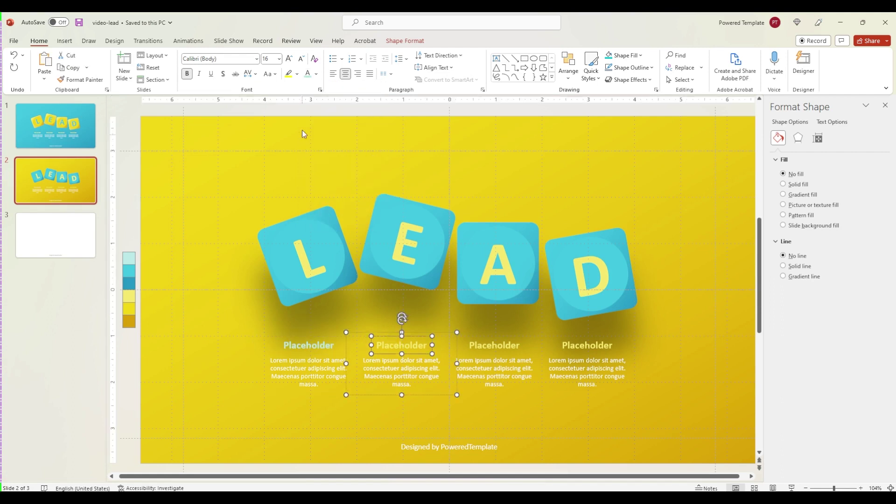
left_click(494, 346)
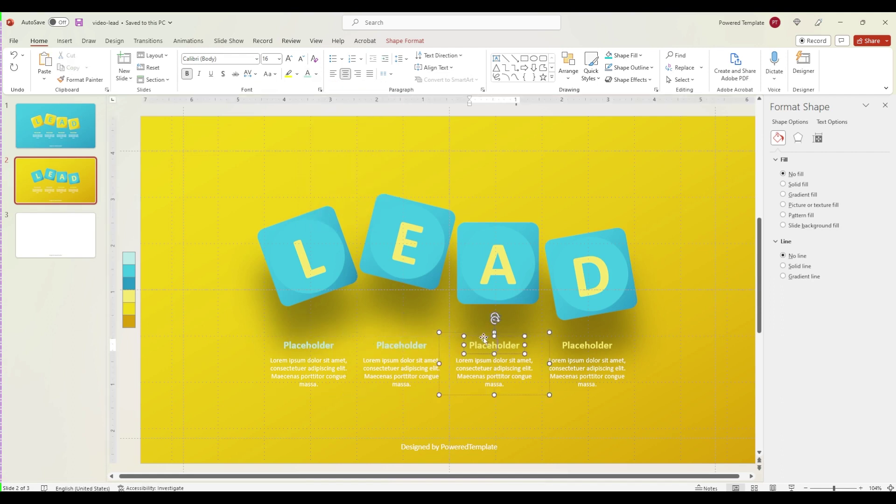
left_click(606, 340)
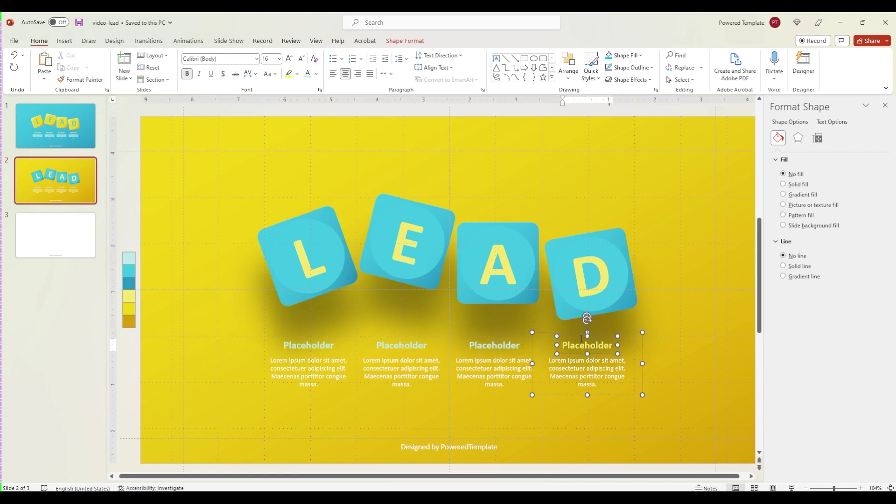
- Set the first and second lorem body text boxes to dark grey
left_click(309, 375)
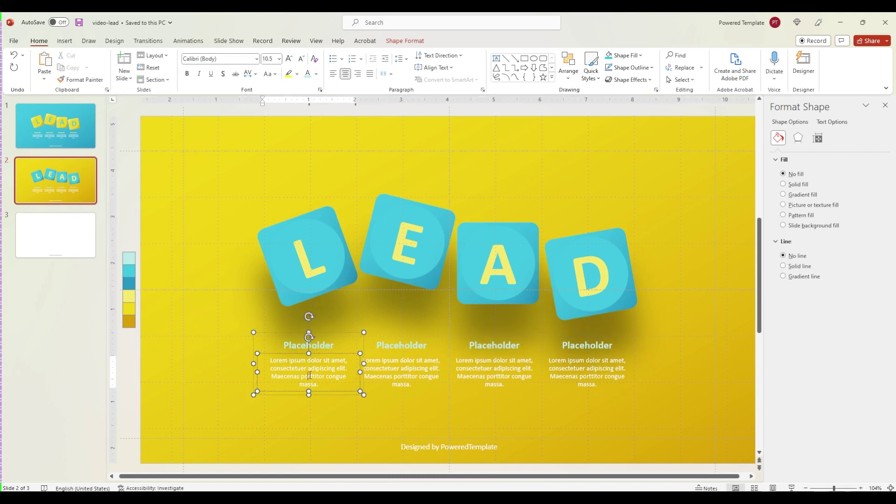
left_click(329, 354)
left_click(317, 73)
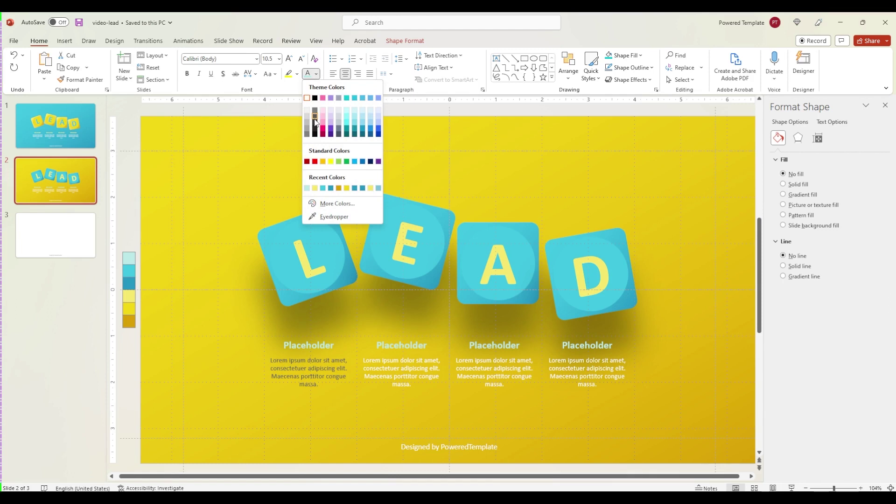
left_click(315, 125)
key("Tab")
left_click(316, 74)
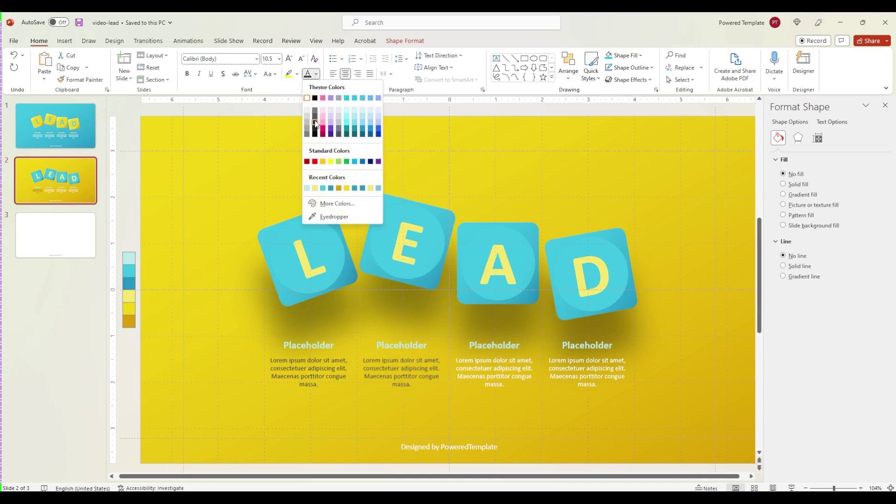
left_click(316, 124)
- Make the third and fourth body text boxes dark grey as well
key("Tab")
left_click(307, 74)
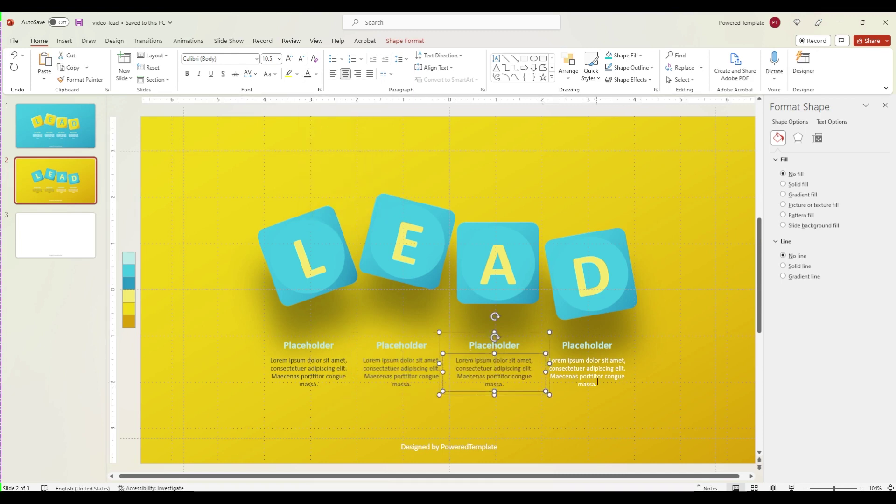
left_click(561, 360)
left_click(308, 74)
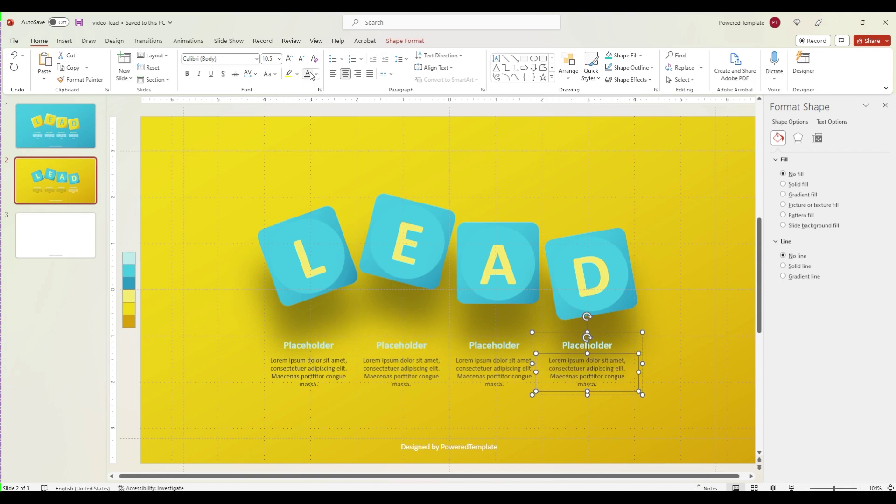
left_click(232, 191)
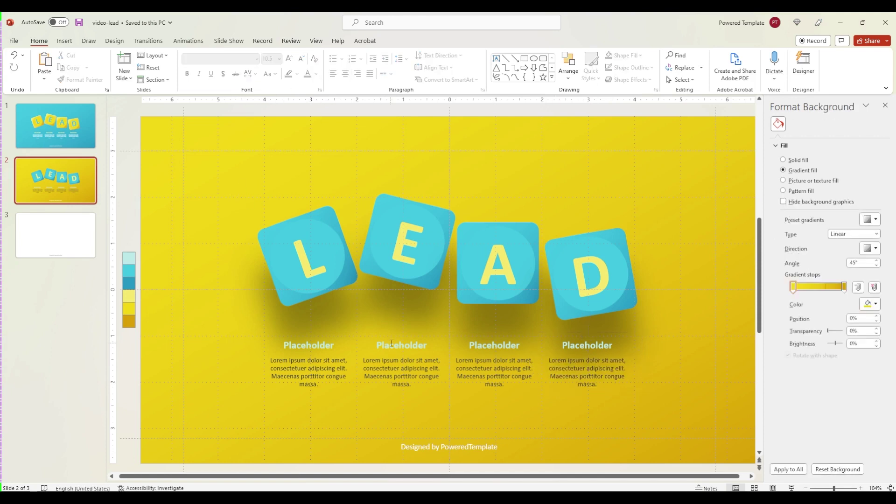
- Retype the tile letters L, E, A, D as G, R, O, W
left_click(299, 252)
double_click(300, 253)
type("G")
left_click(406, 243)
type("R")
left_click(489, 262)
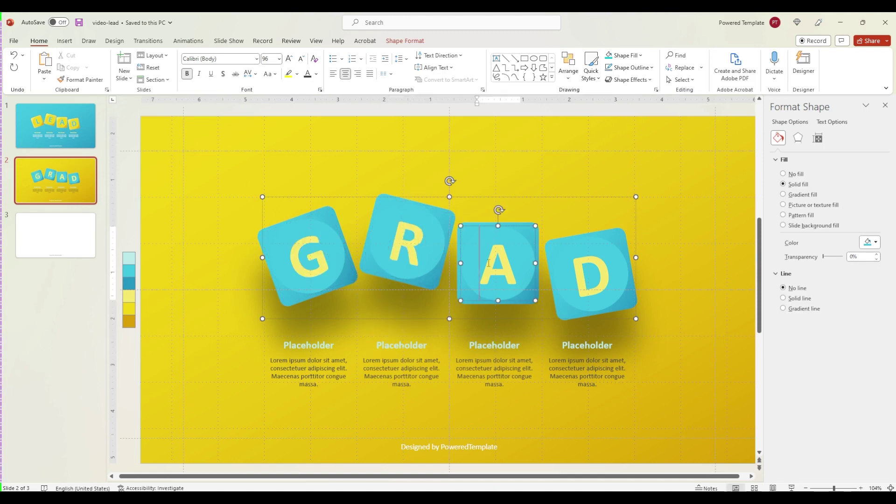
type("O")
key("Delete")
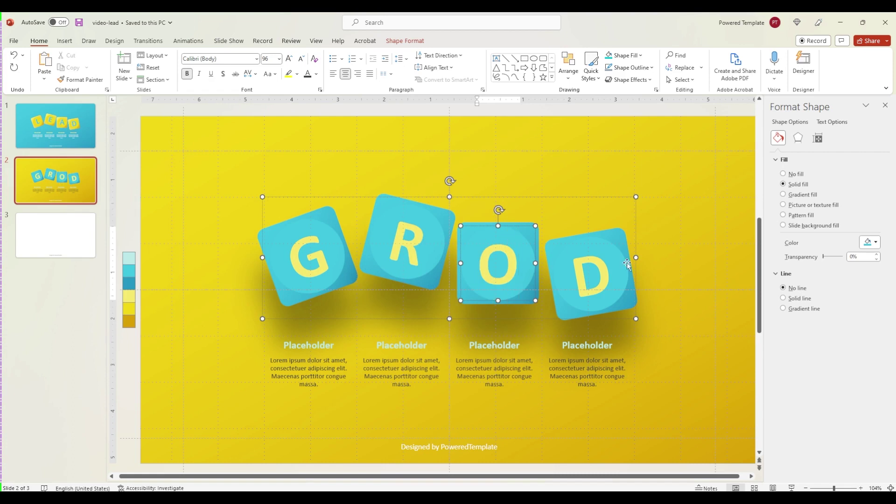
left_click(594, 273)
key("BackSpace")
type("W")
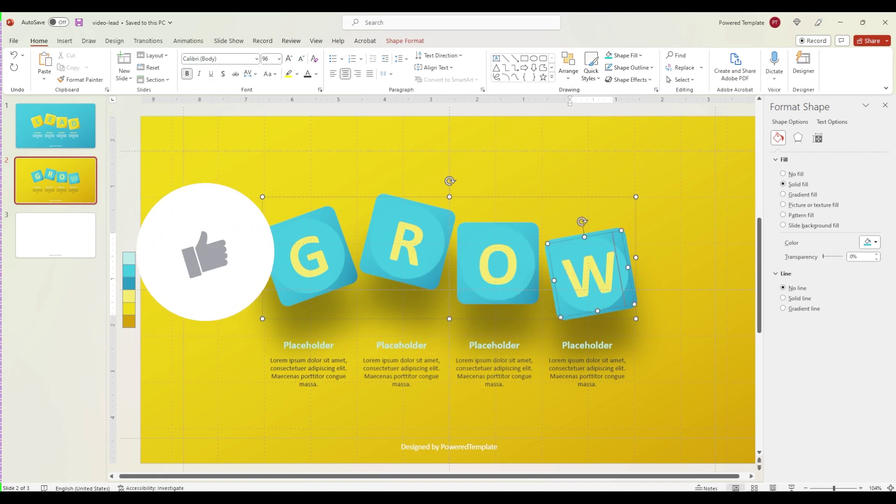
left_click(199, 180)
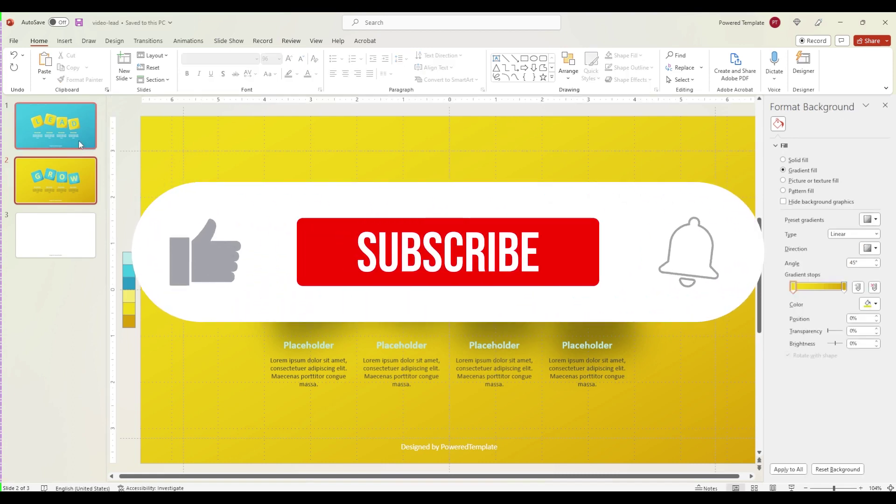
- Remove the colour swatch strip from the cyan LEAD slide
left_click(55, 236)
left_click(86, 127)
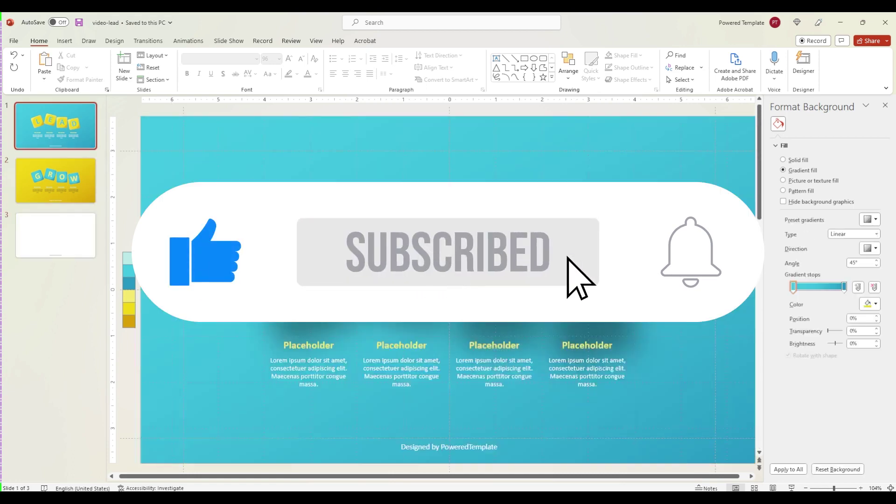
left_click(56, 181)
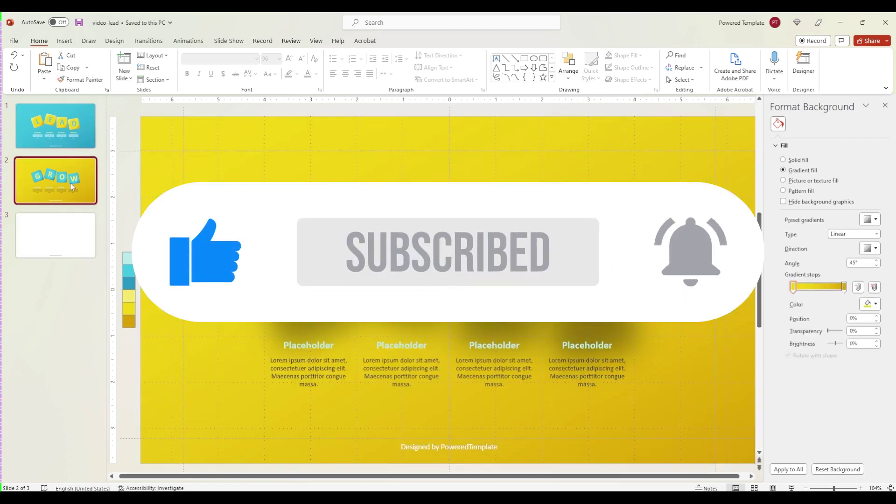
left_click(56, 126)
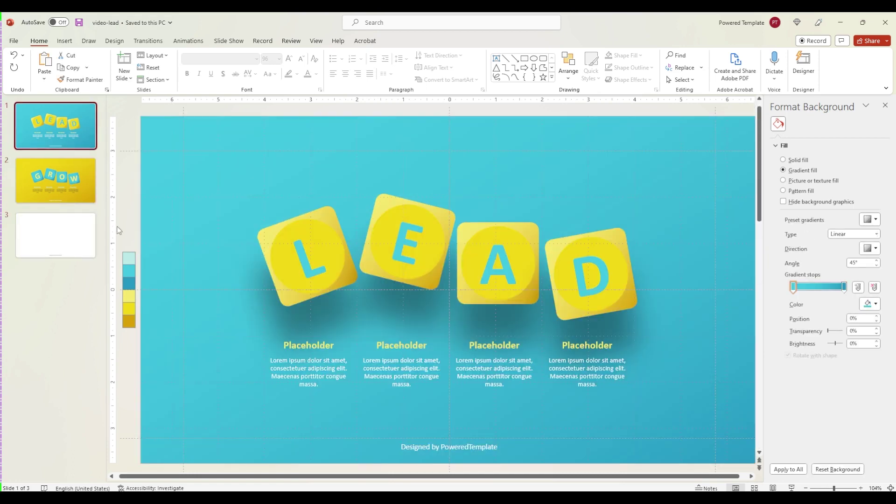
left_click(136, 282)
key("Escape")
- Delete the GROW slide's colour swatch strip, then save with slide 1 showing
left_click(76, 191)
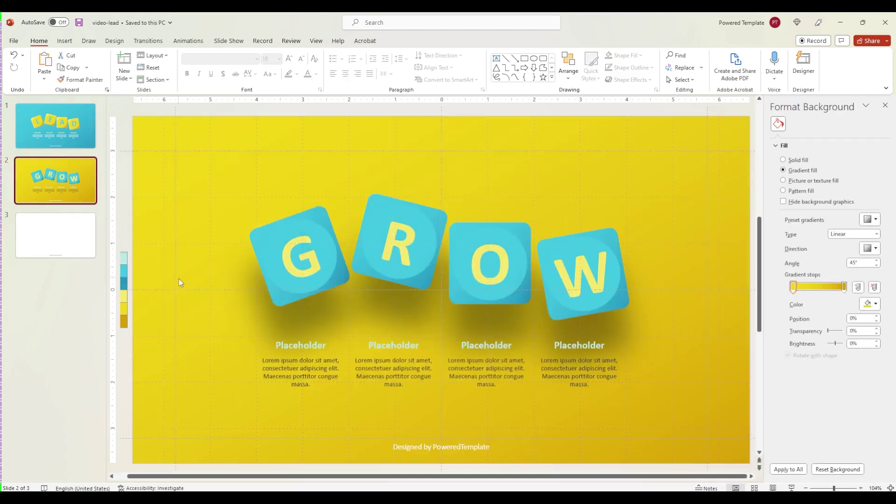
left_click(124, 287)
key("Delete")
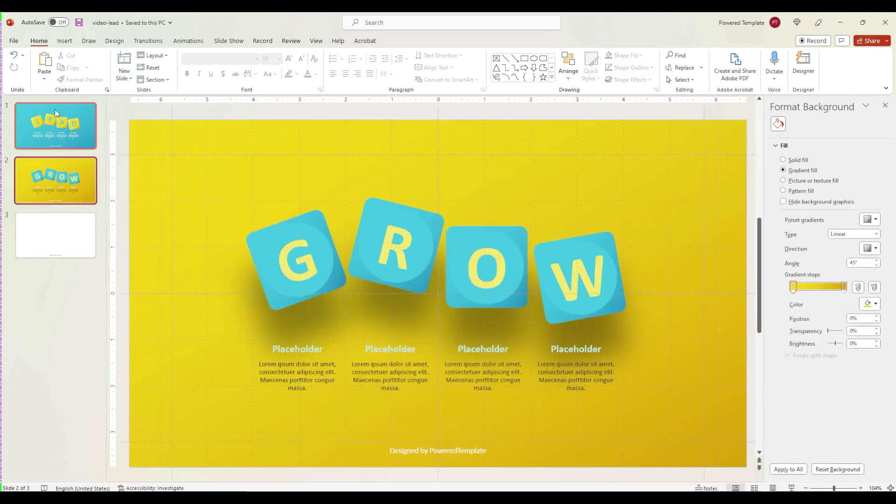
left_click(56, 113)
key("ctrl+s")
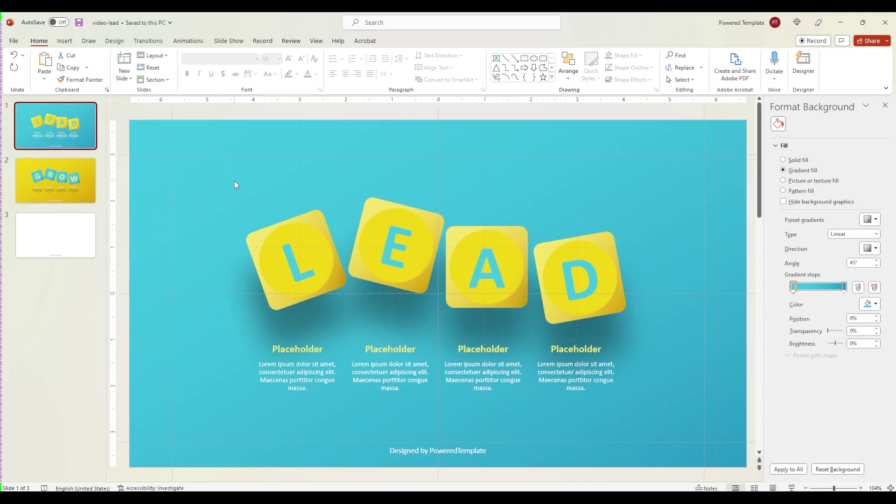